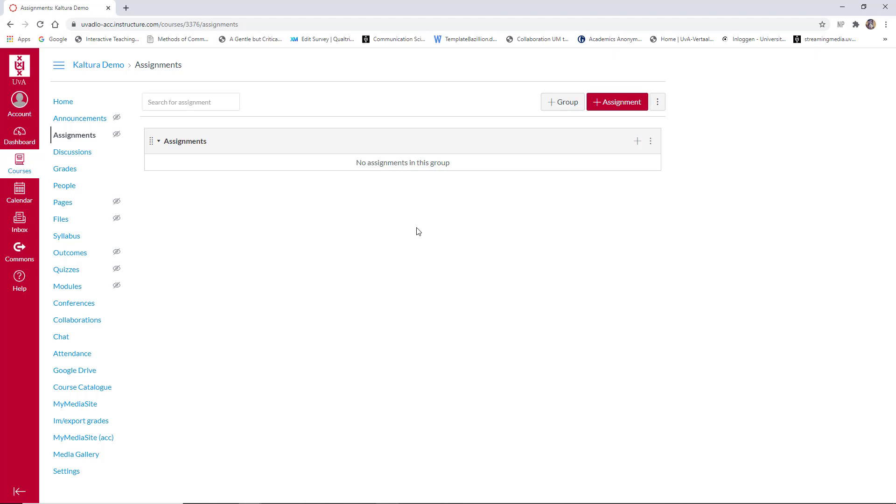
Create a new assignment in the Kaltura Demo course and name it "test with FF"
click(621, 102)
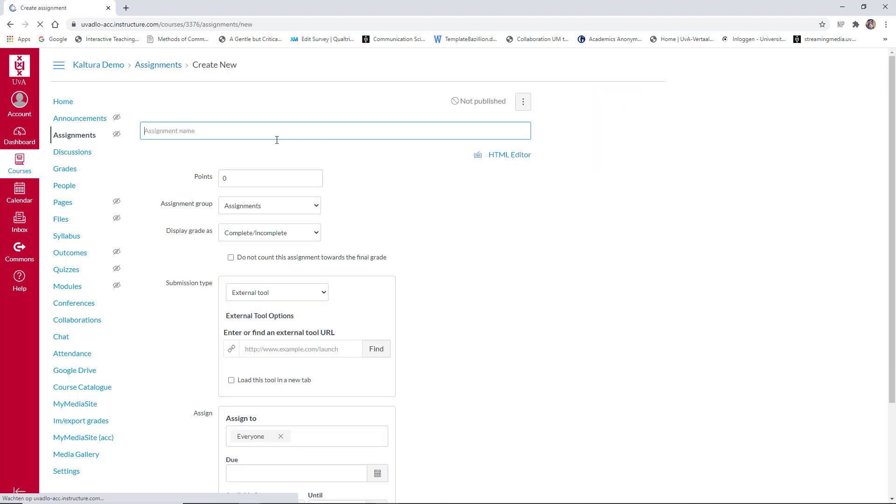
text(t)
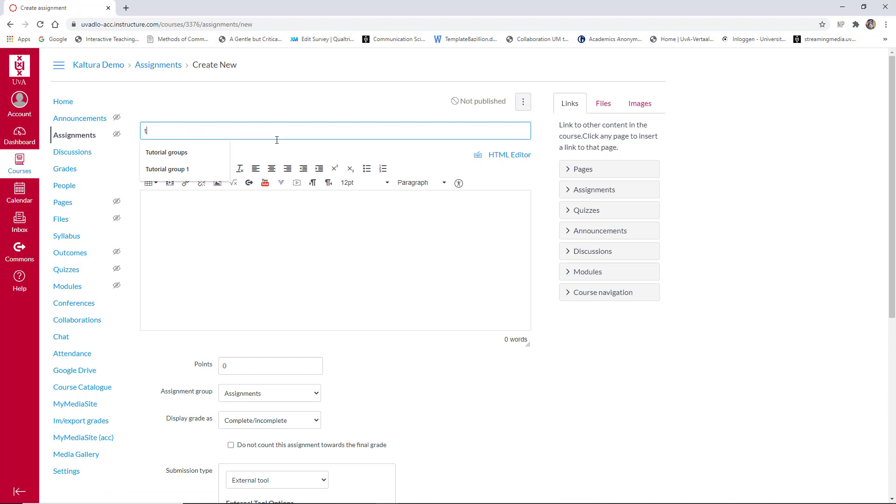
text(est with FF)
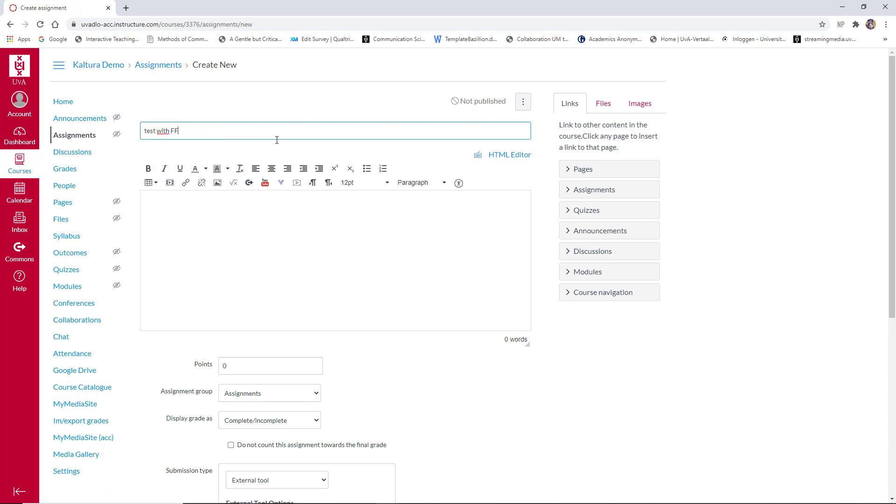
Fill in the description asking students to prepare for the first tutorial by watching the moderation micro lecture through the Feedbackfruits link and answering its questions
click(303, 219)
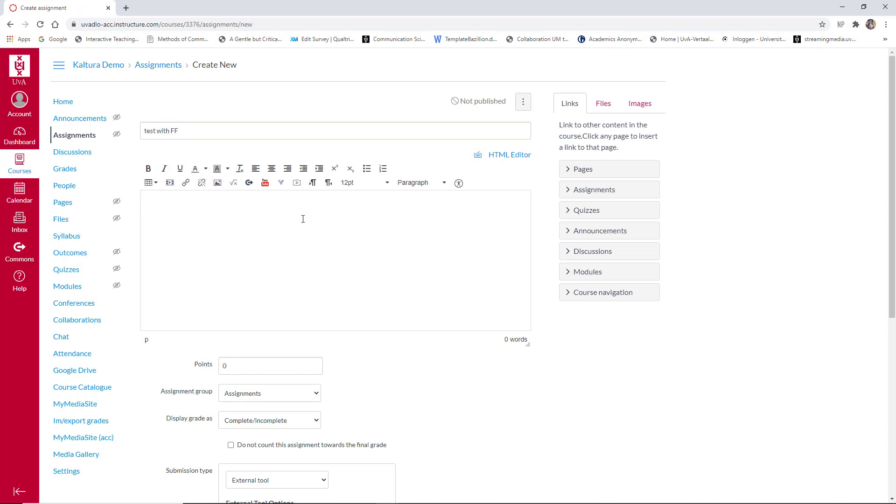
text(Please prepare for the first tutorial by watching the micro lecture about moderation that you can find through the Feedbackfruits link, and answering the questions in the video.)
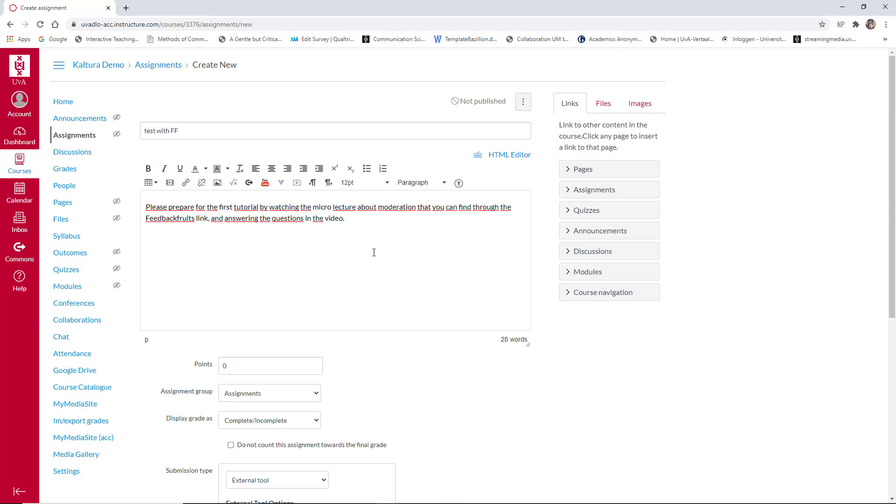
drag(380, 208, 419, 208)
click(416, 224)
Set the assignment not to count towards the final grade
scroll(293, 304, down, 3)
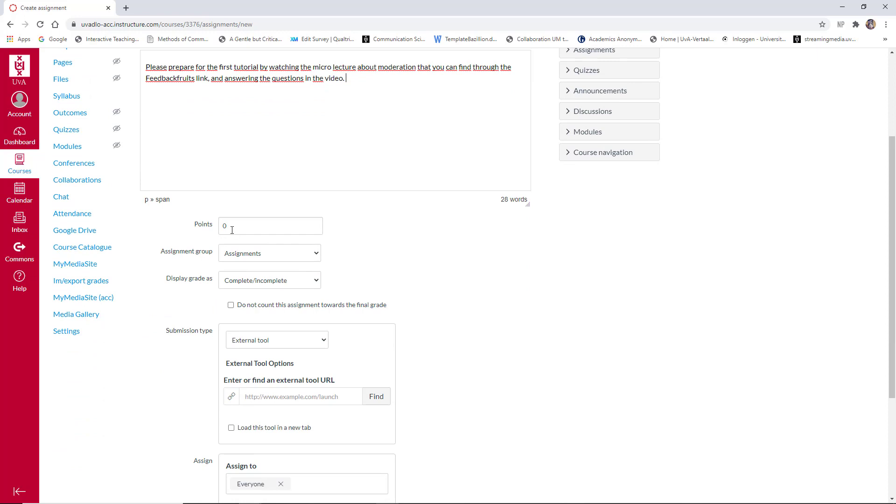
scroll(353, 250, down, 1)
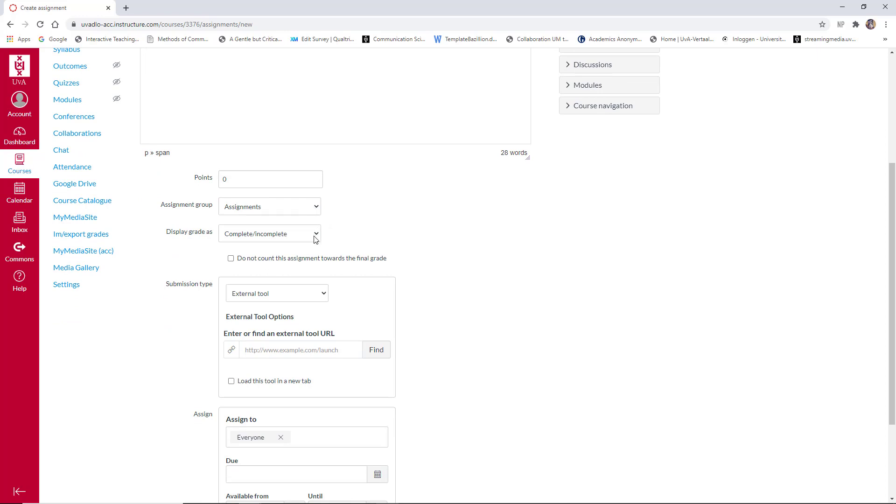
click(318, 260)
scroll(387, 289, down, 3)
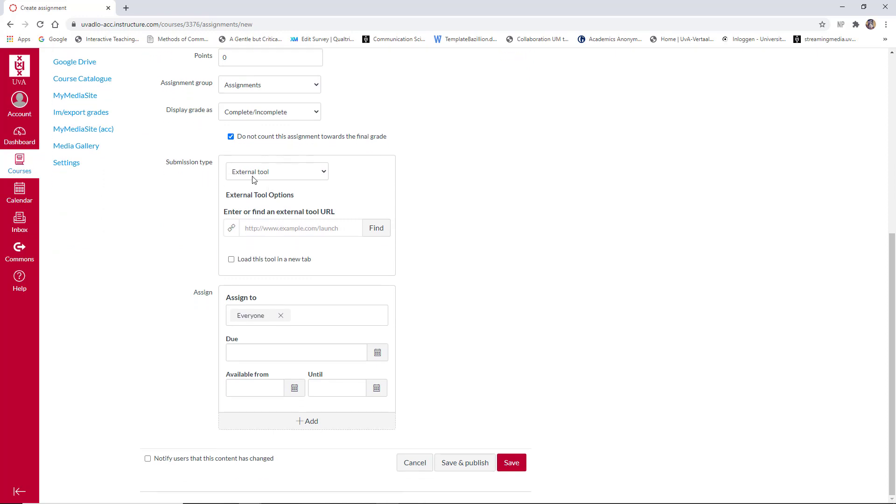
Set the submission type to External tool and select "3f. Interactive Video by FeedbackFruits" as the tool
click(323, 178)
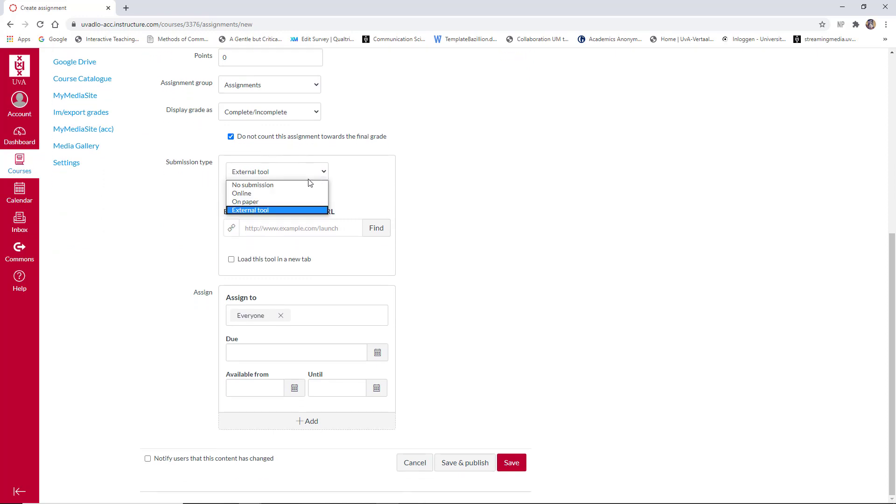
click(282, 209)
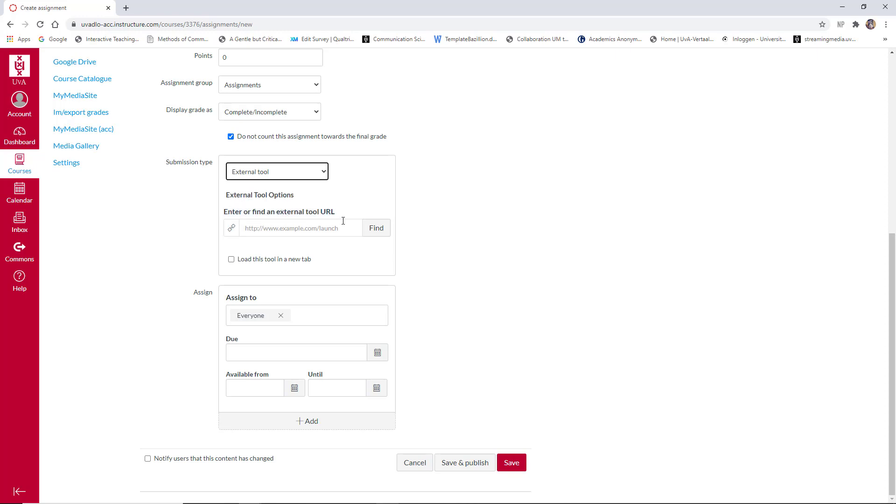
click(374, 228)
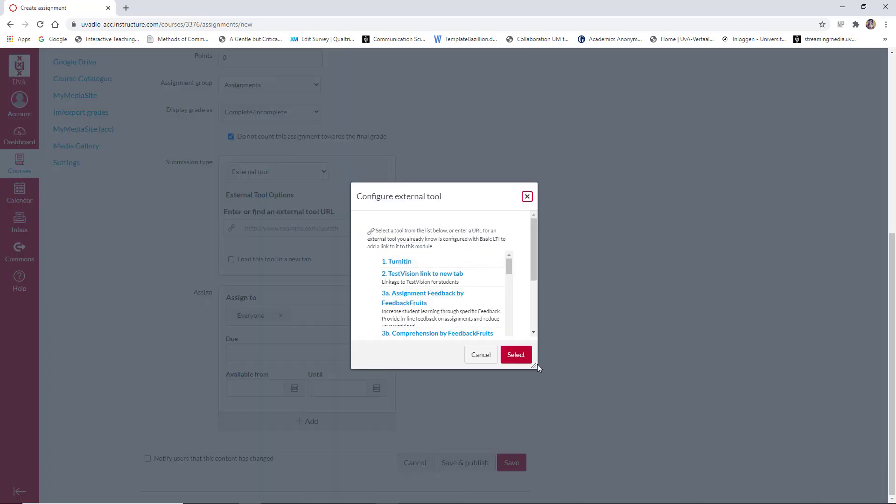
drag(535, 365, 693, 439)
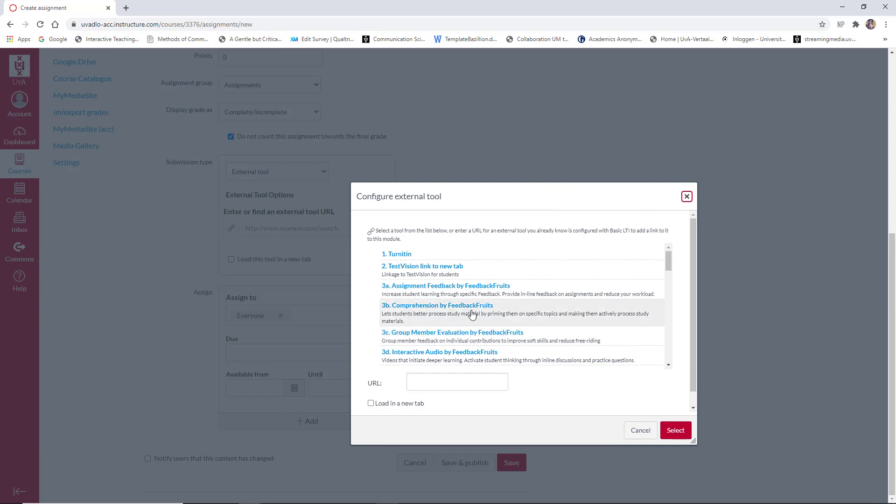
scroll(486, 319, down, 2)
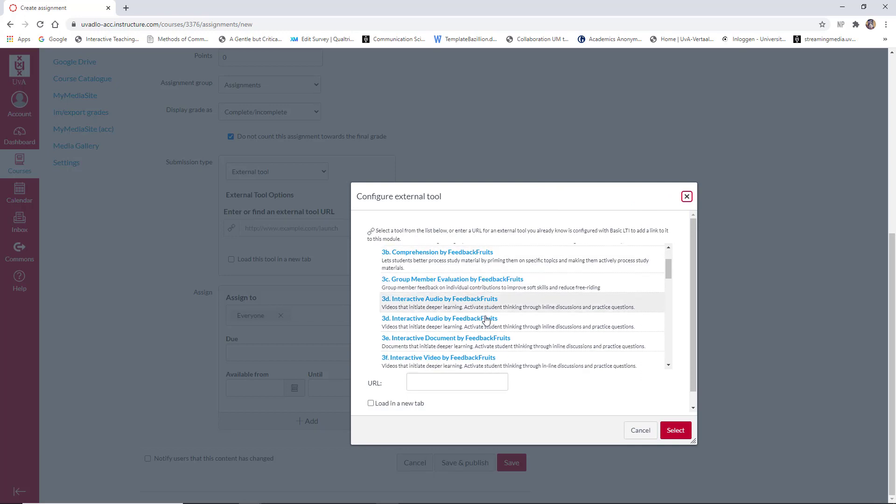
click(443, 322)
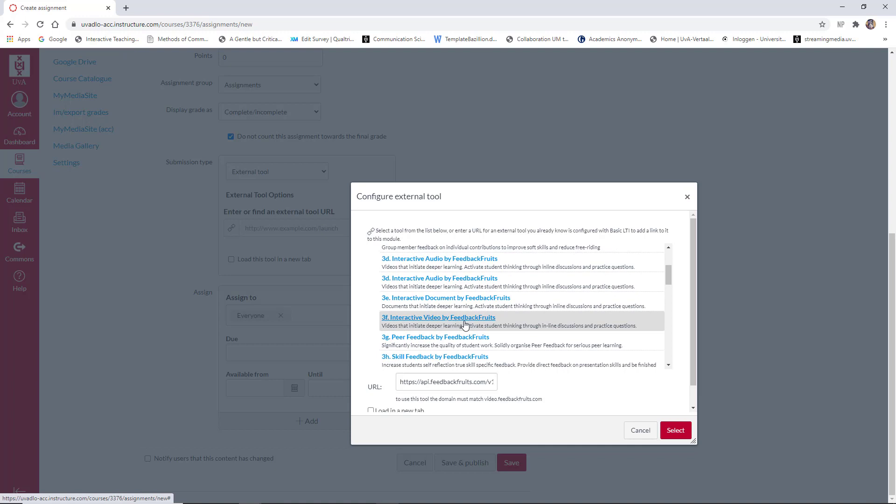
click(676, 430)
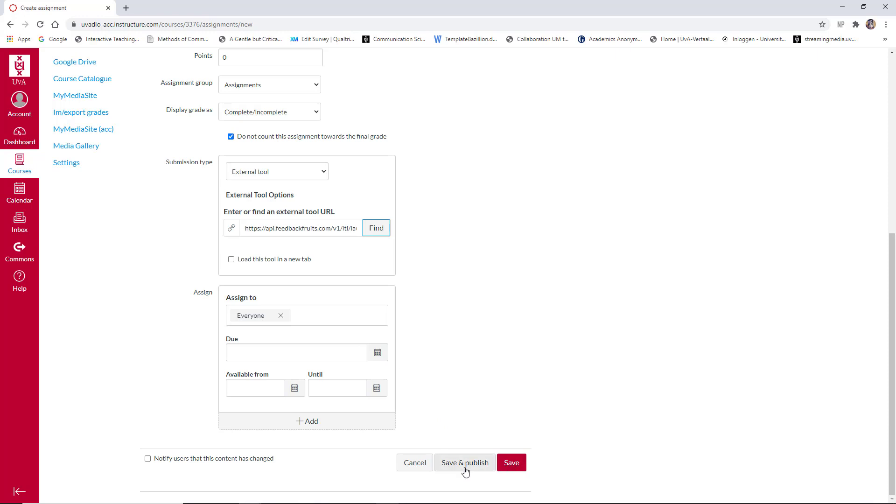
Save the assignment without publishing it and authorise FeedbackFruits to access the Canvas account
click(514, 463)
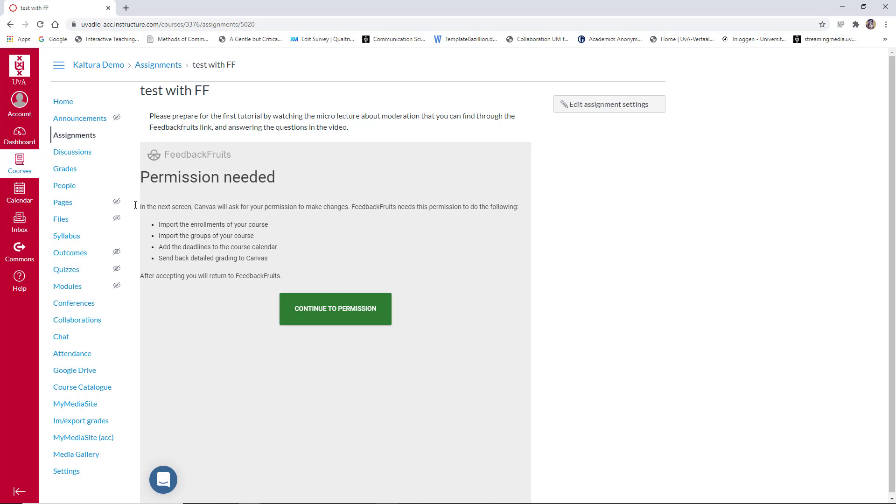
click(341, 315)
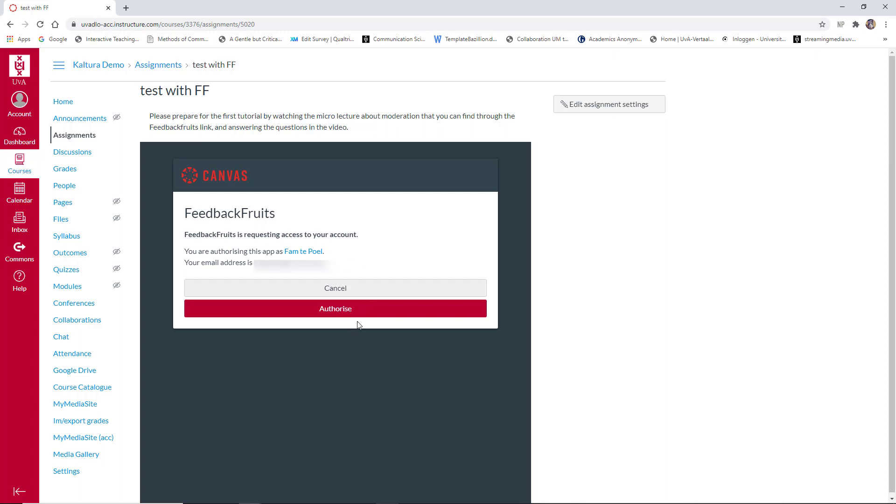
click(336, 310)
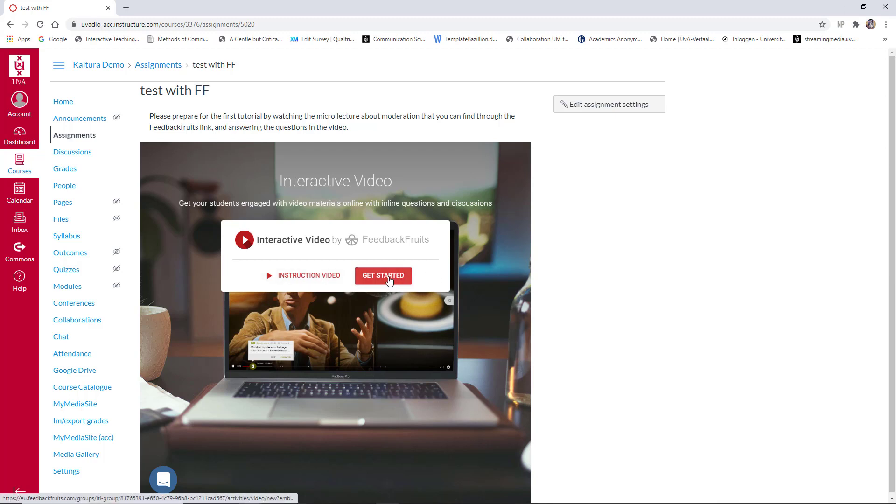
Start setting up the Interactive Video activity and dismiss its introduction and setup help
click(389, 280)
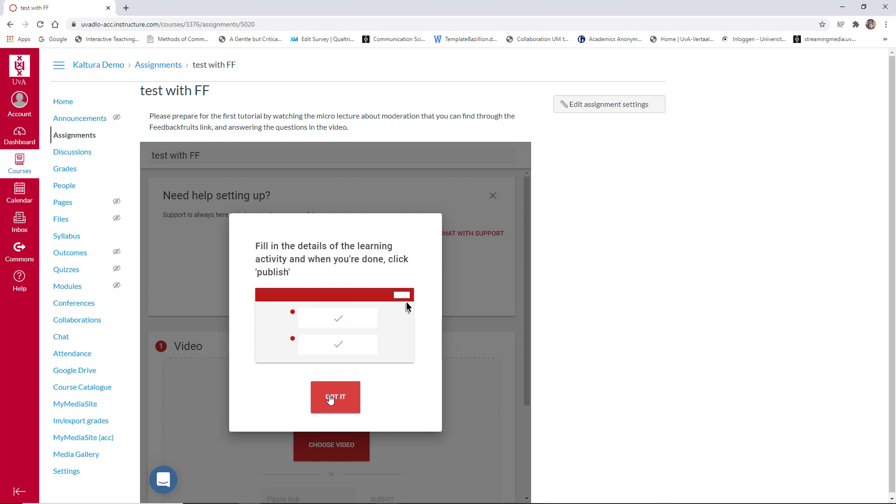
click(330, 400)
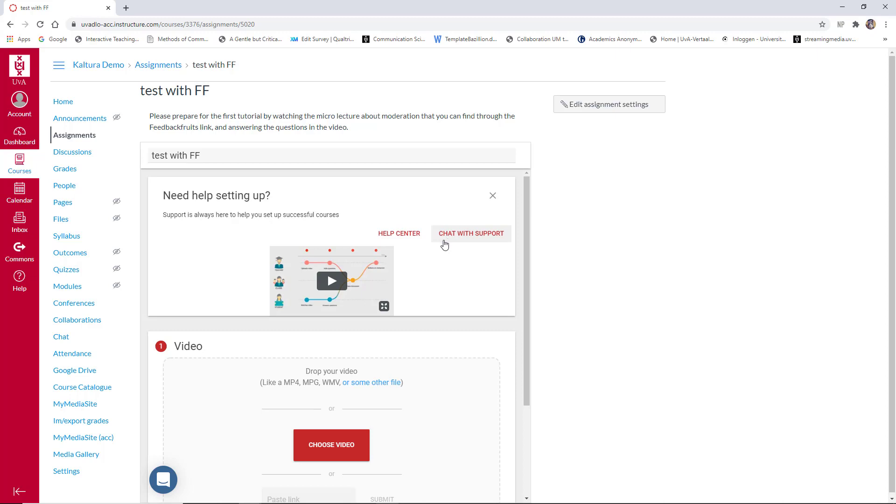
click(494, 197)
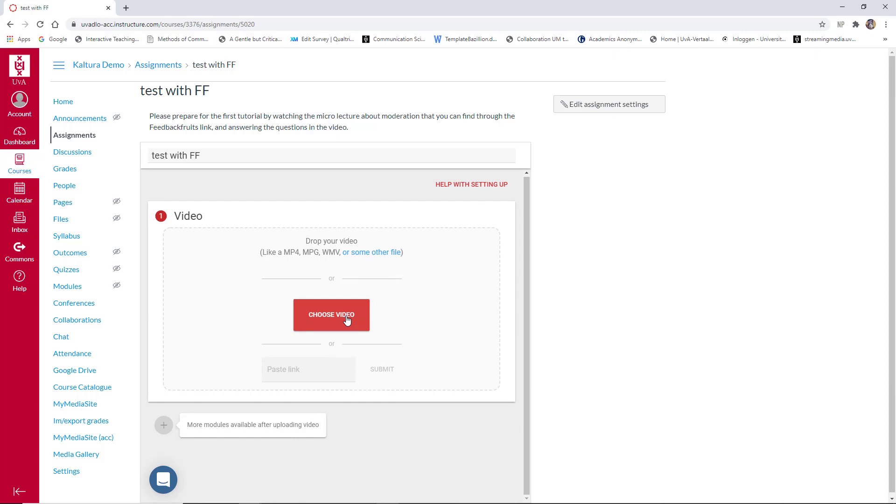
click(313, 367)
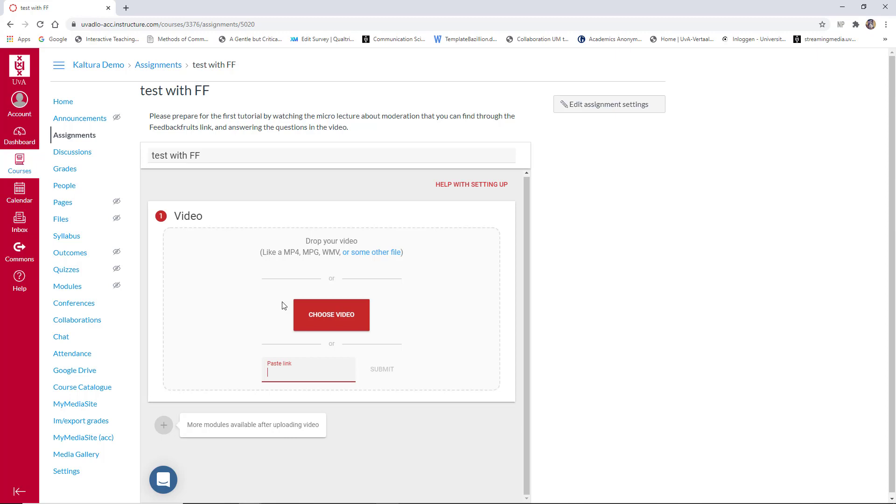
text(https://youtu.be/YikXElSiv3Q)
click(392, 369)
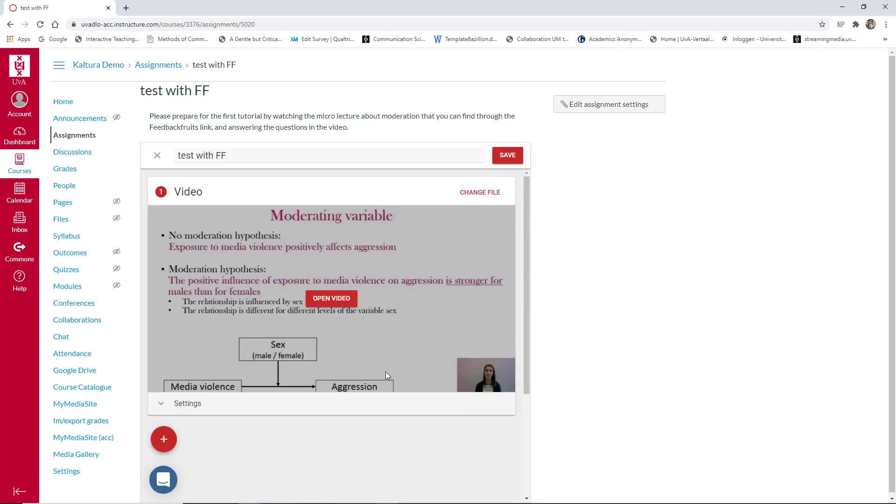
Enable separate annotations per group in the video settings, with the whole Tutorial groups set participating
scroll(362, 378, down, 1)
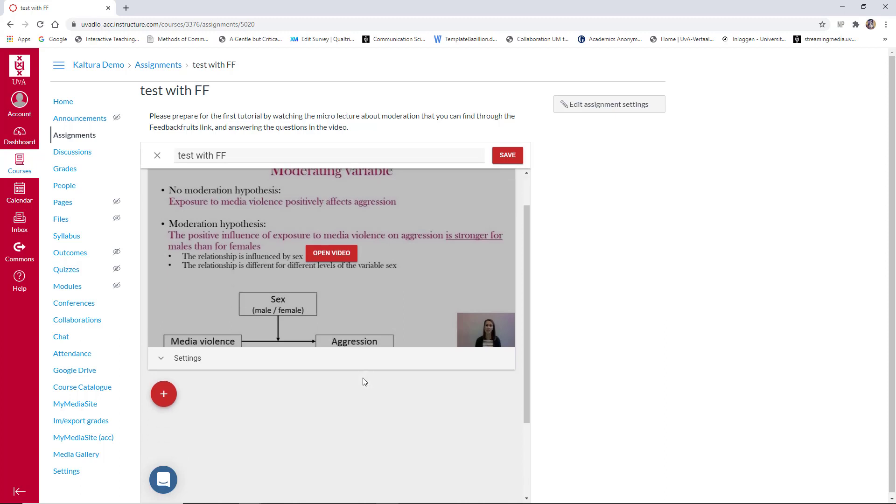
click(186, 357)
scroll(173, 346, down, 2)
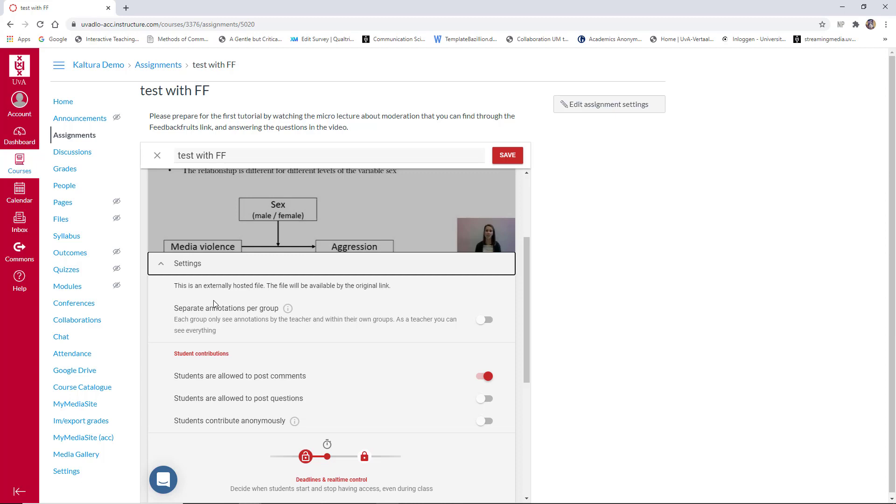
click(492, 322)
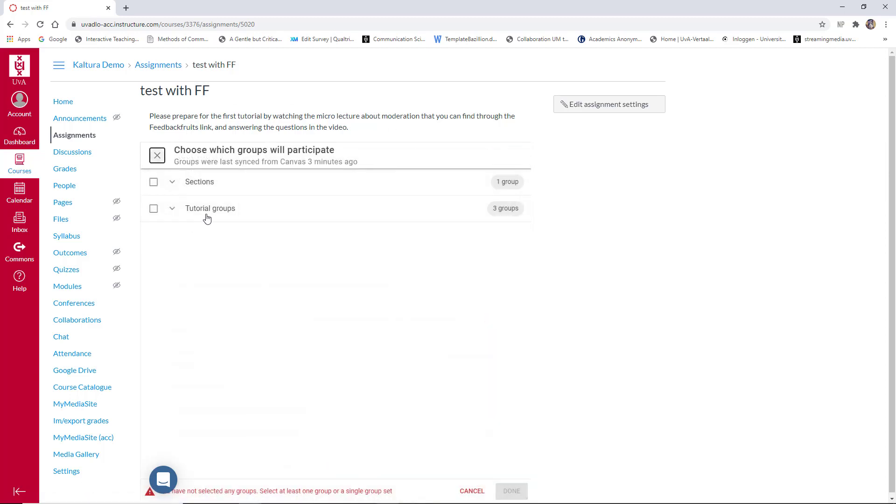
click(156, 210)
click(173, 211)
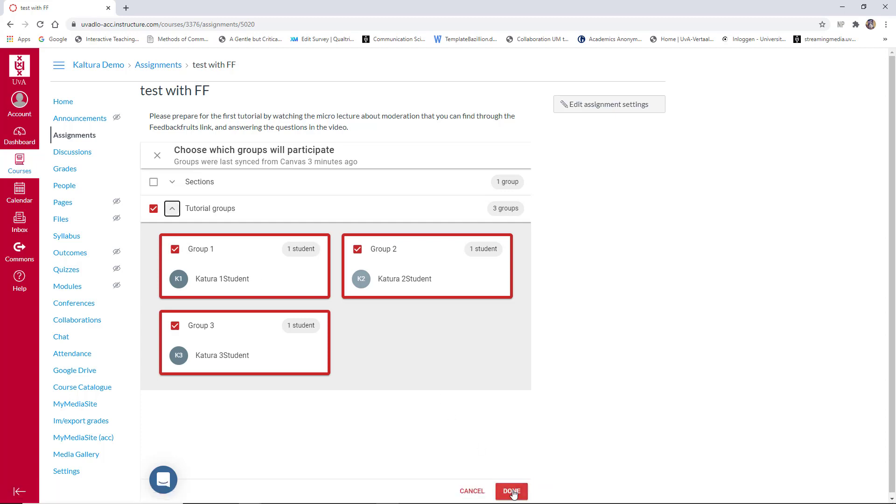
click(512, 492)
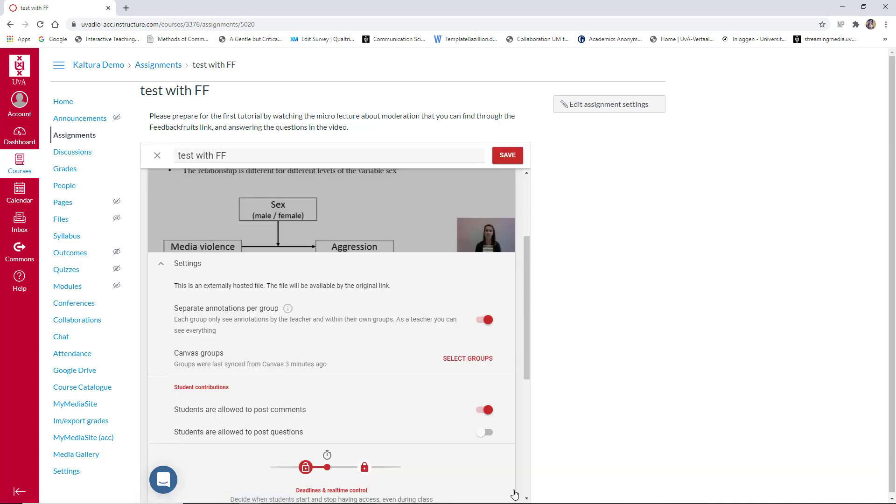
Allow students to post questions and to see each other's answers on questions created by students
scroll(431, 407, down, 2)
scroll(430, 407, down, 1)
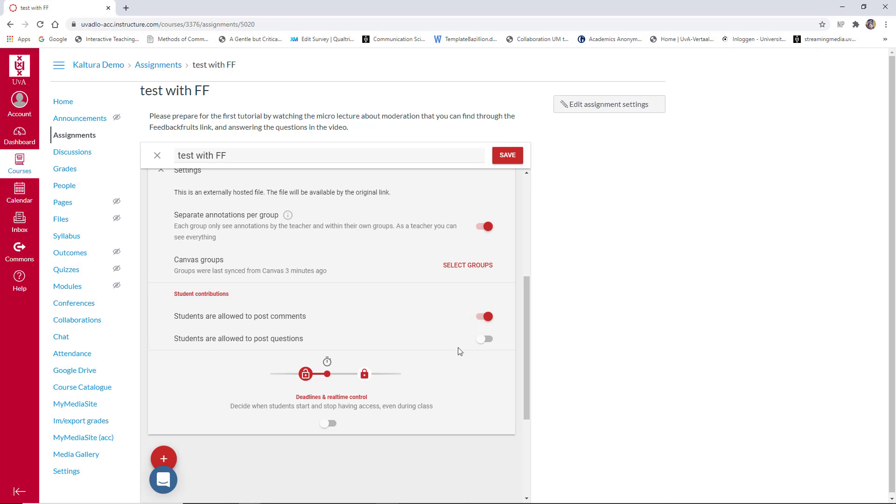
click(490, 340)
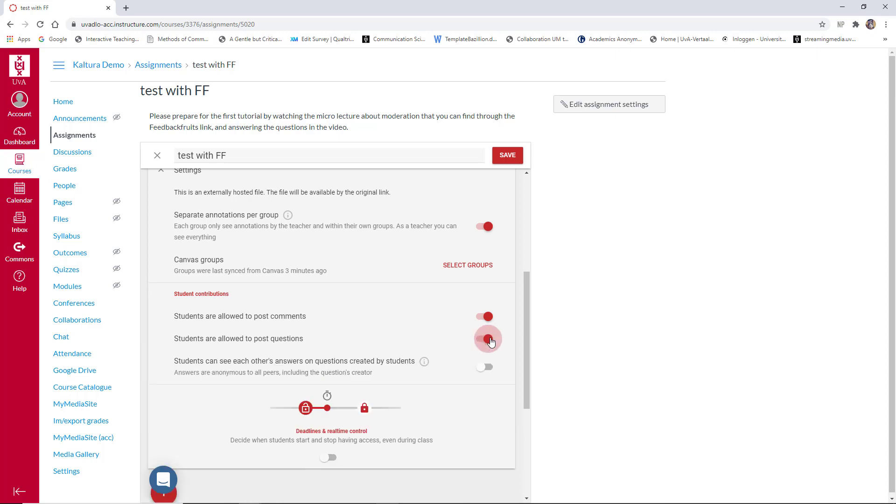
scroll(428, 354, down, 1)
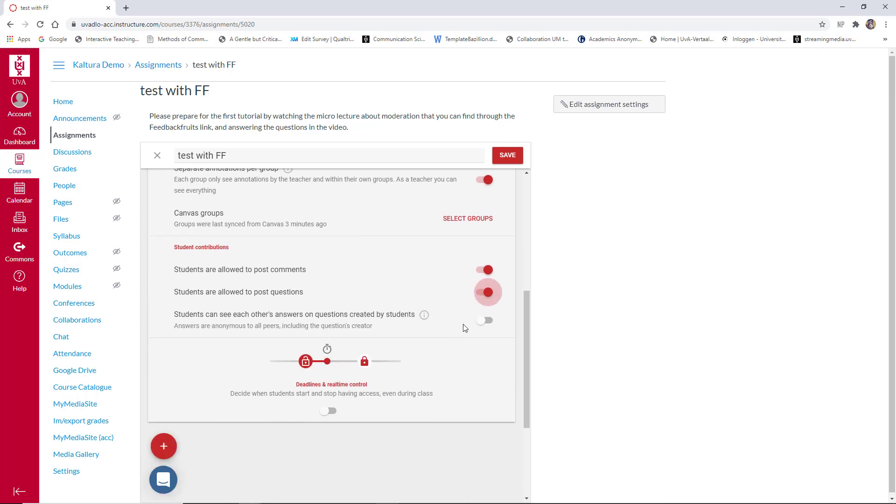
click(489, 324)
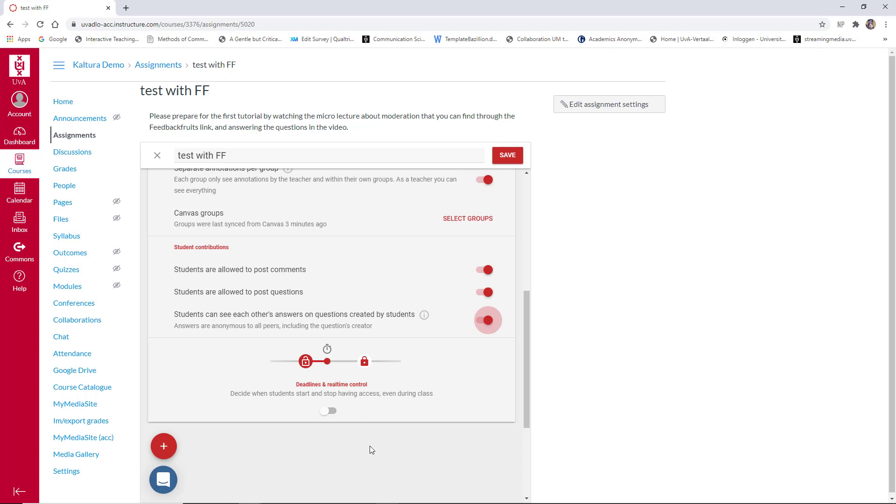
Turn on deadlines and realtime control for the video activity and give it a scheduled opening
scroll(372, 439, down, 2)
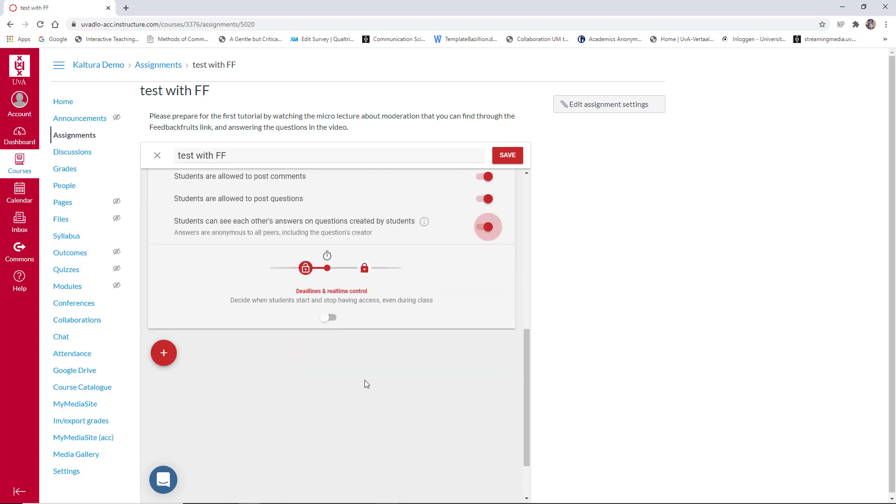
click(334, 321)
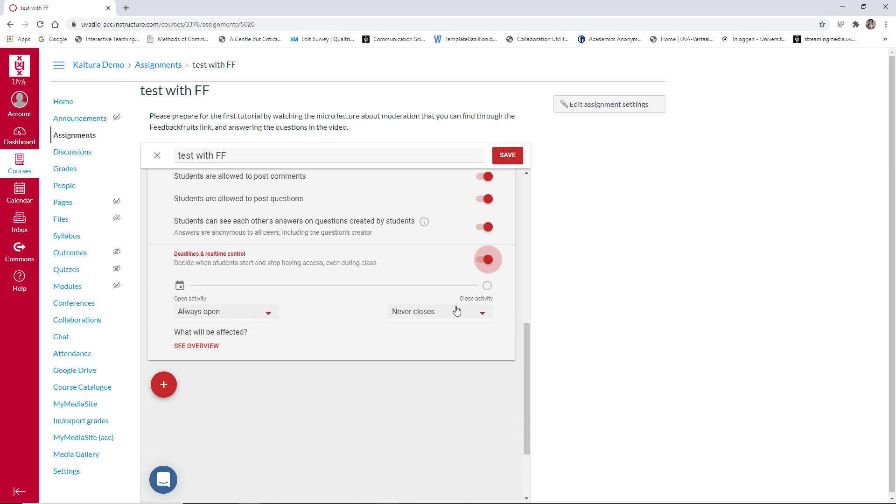
click(269, 312)
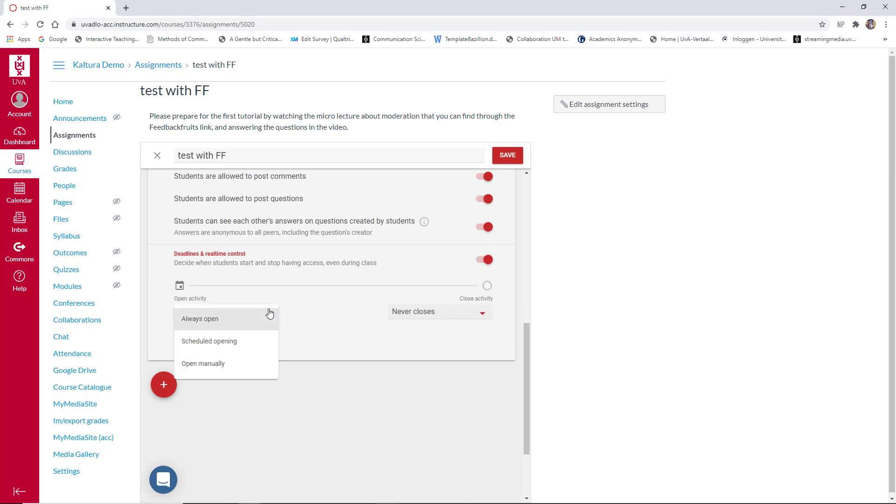
click(259, 343)
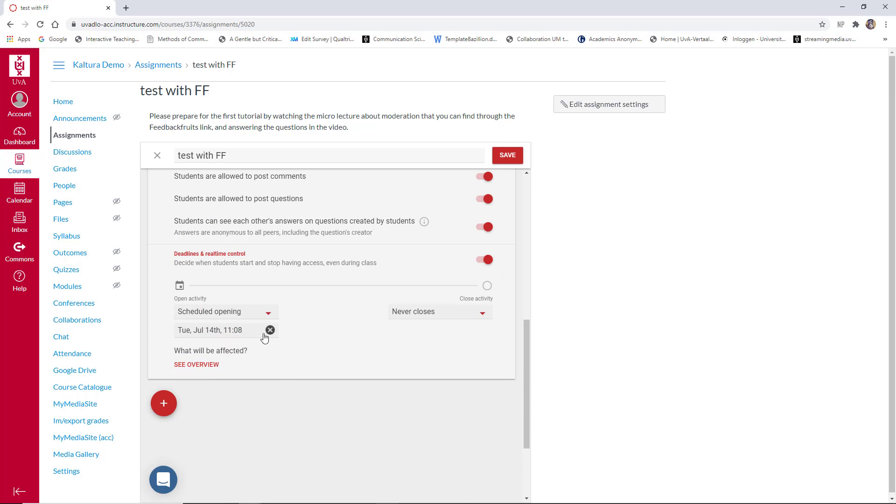
Set the activity's scheduled opening to Tuesday 21 July 2020 at 11:00
click(208, 334)
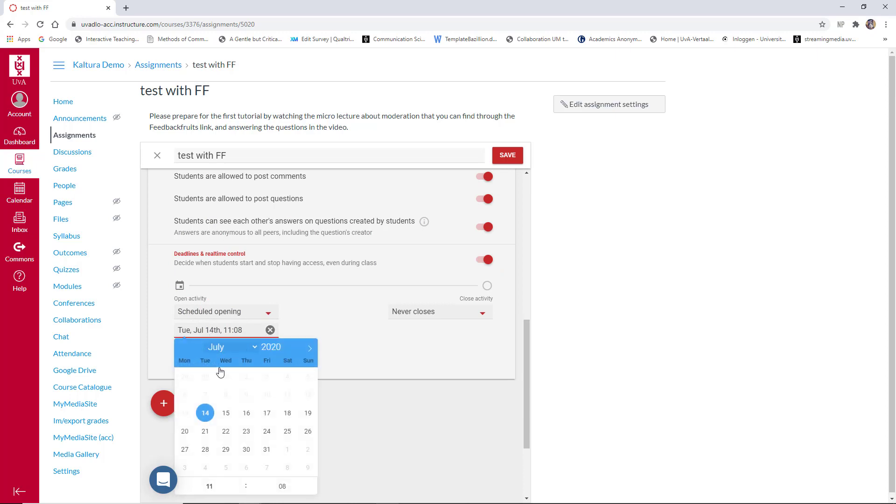
click(204, 434)
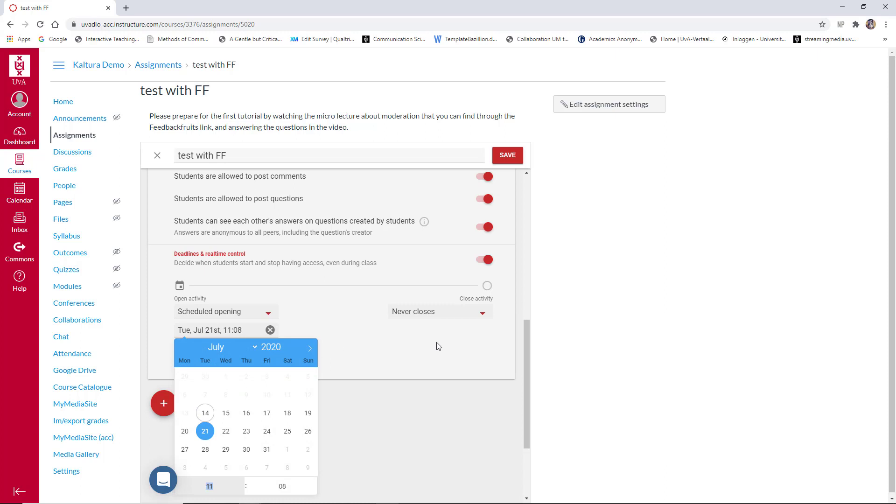
mouse_move(313, 492)
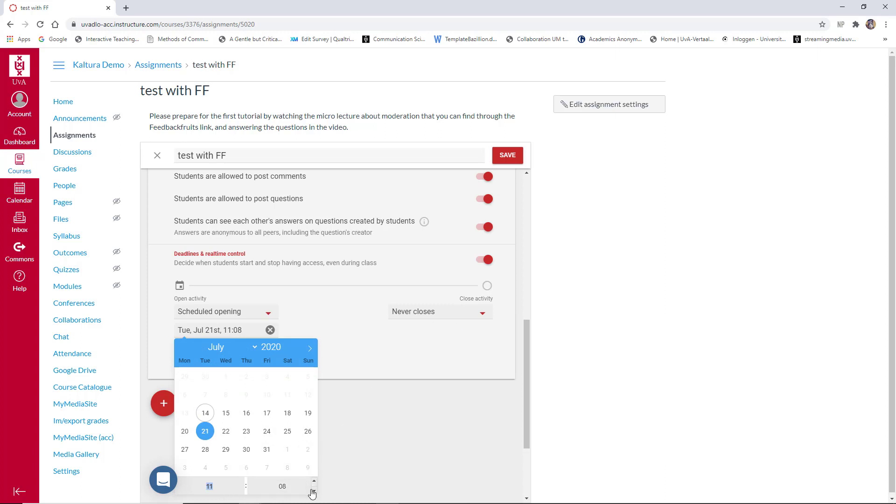
click(313, 492)
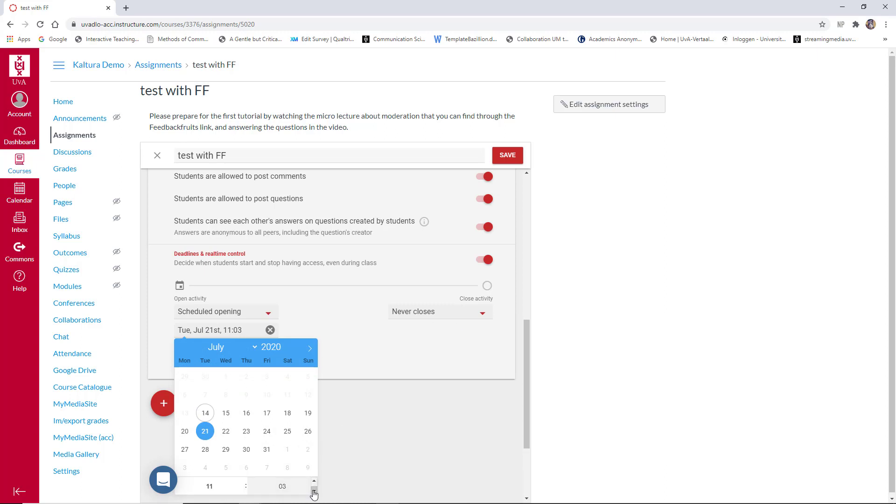
click(314, 491)
click(313, 492)
click(314, 484)
Give the activity a scheduled closing on Thursday 23 July 2020 at 11:00
click(483, 316)
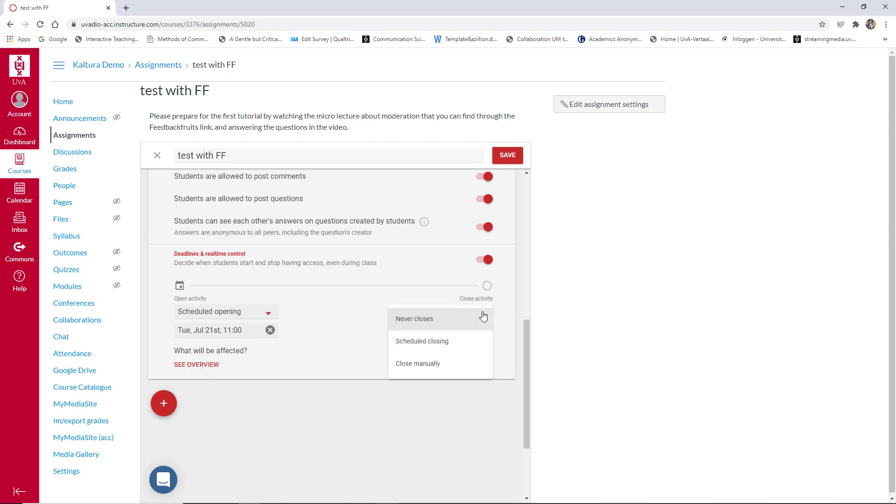
click(458, 346)
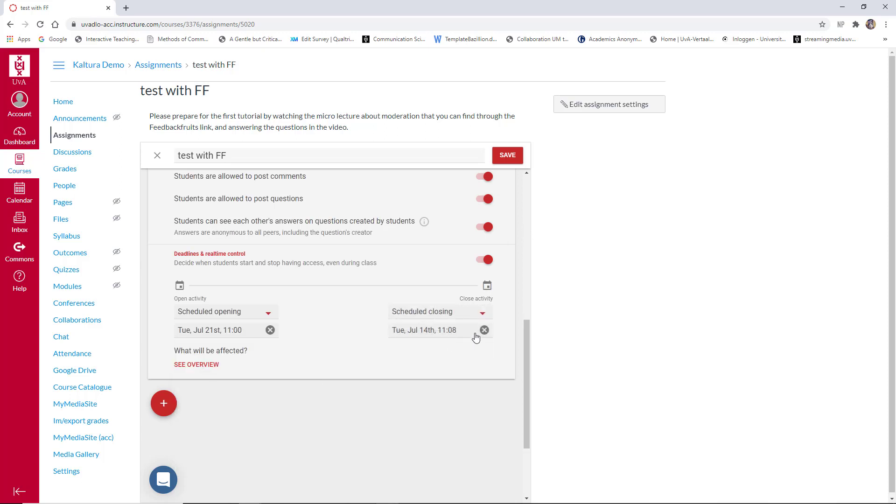
click(452, 332)
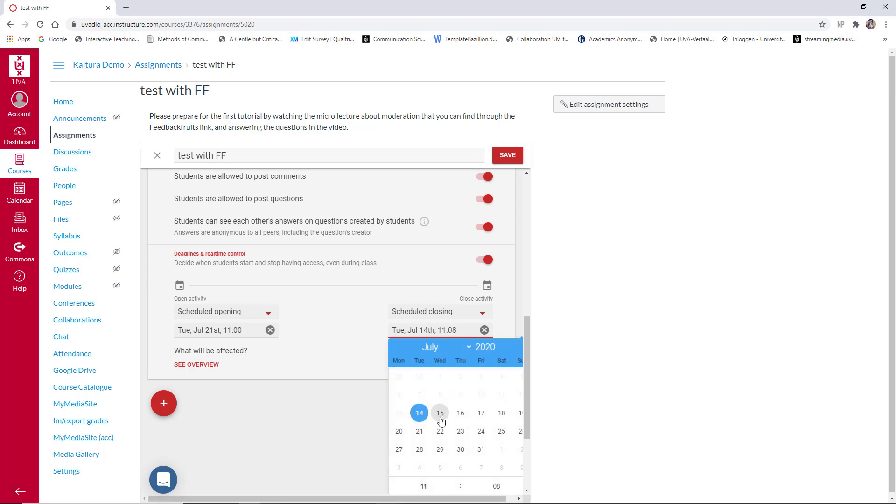
click(460, 431)
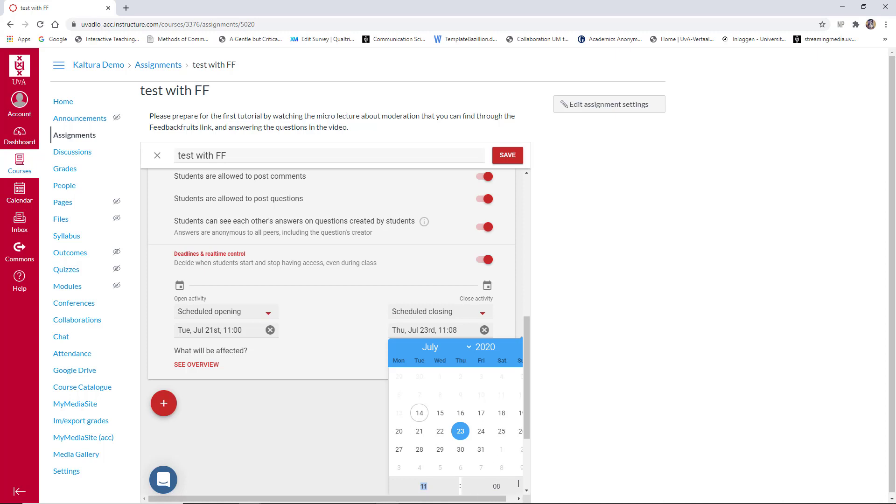
click(519, 484)
text(00)
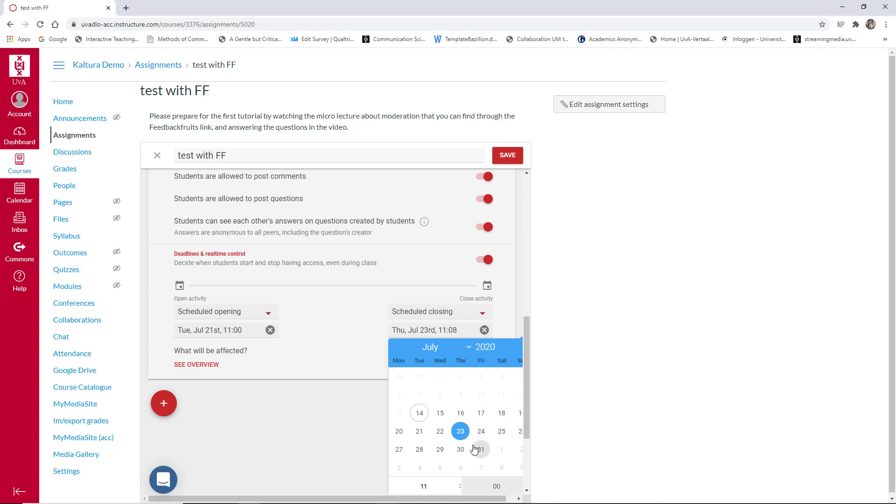
scroll(472, 448, down, 2)
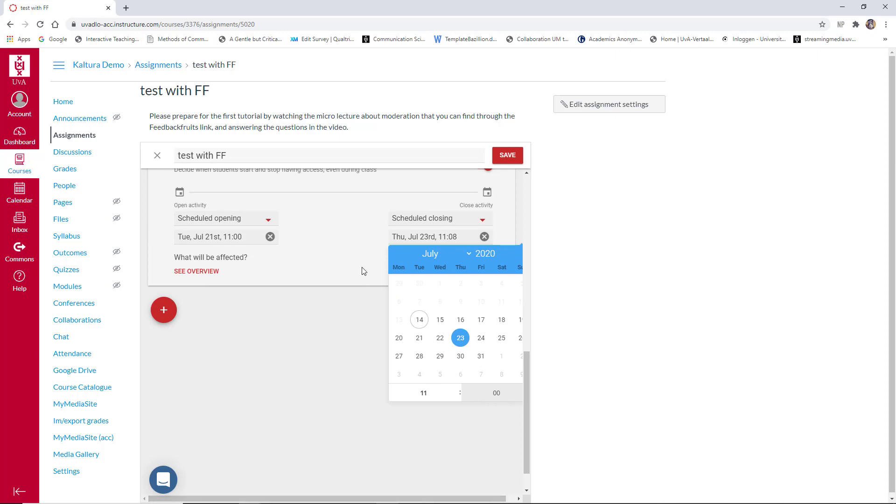
click(345, 246)
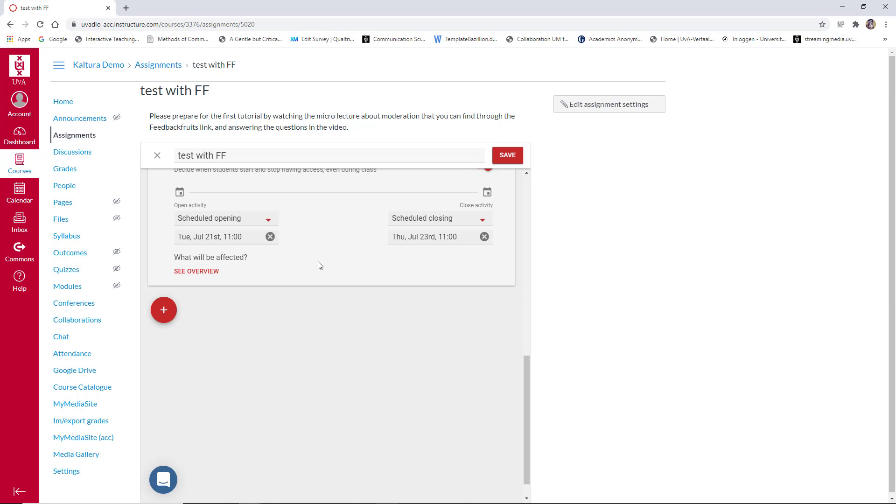
Review the overview of what is affected before opening and after closing the activity, and close it
scroll(306, 276, up, 2)
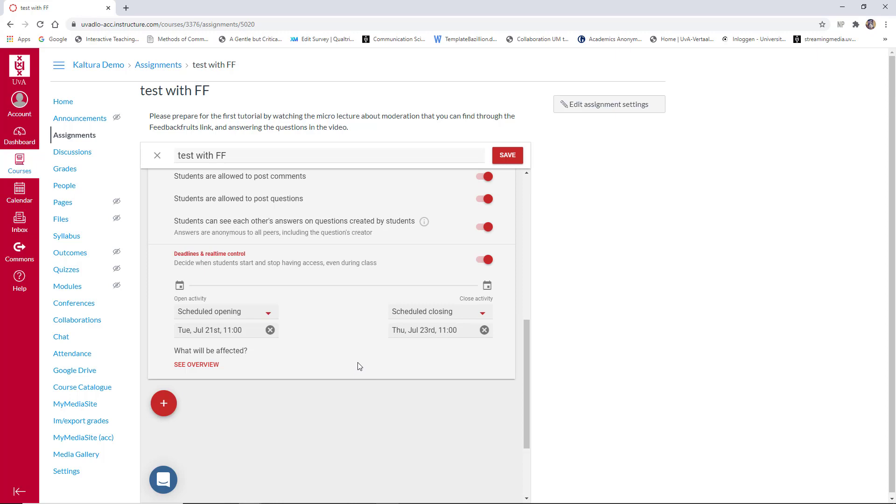
click(217, 366)
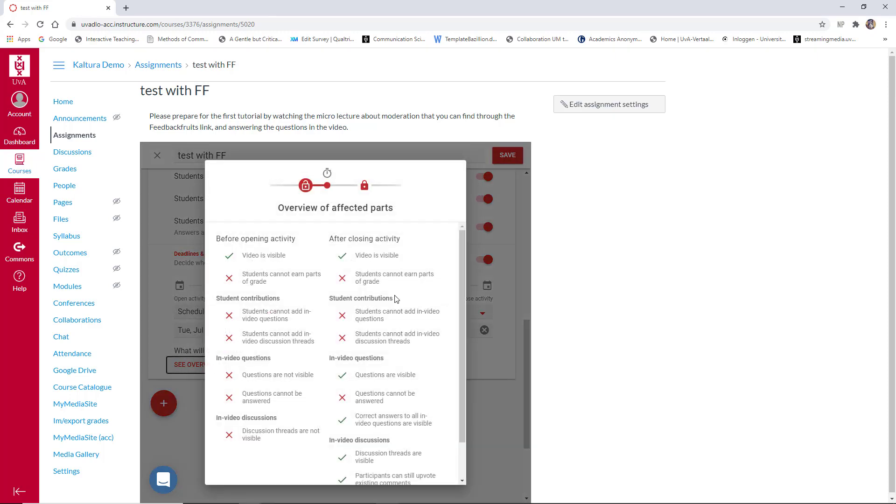
scroll(396, 298, down, 2)
scroll(396, 298, up, 2)
click(488, 424)
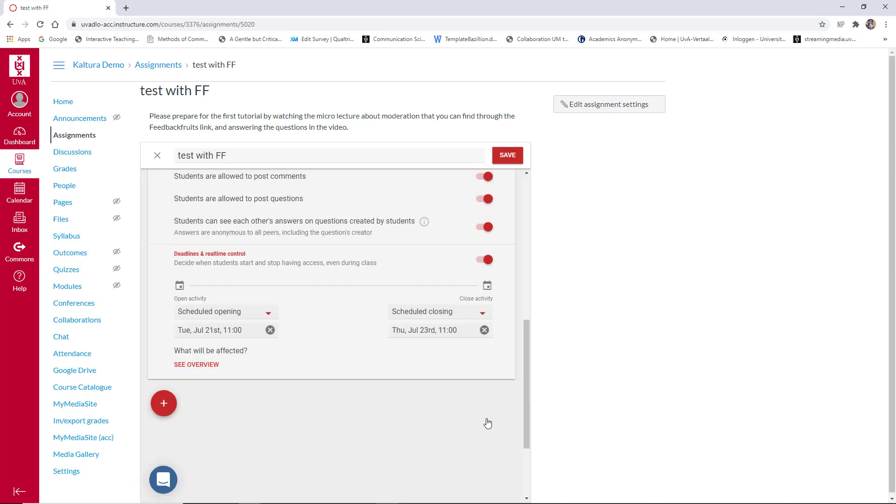
Try out adding an instructions module to the activity and remove it again
scroll(447, 311, up, 1)
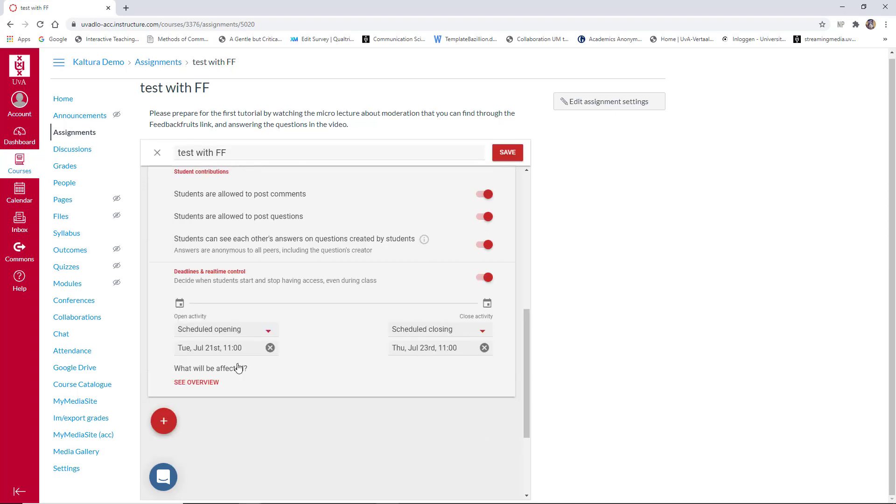
click(164, 421)
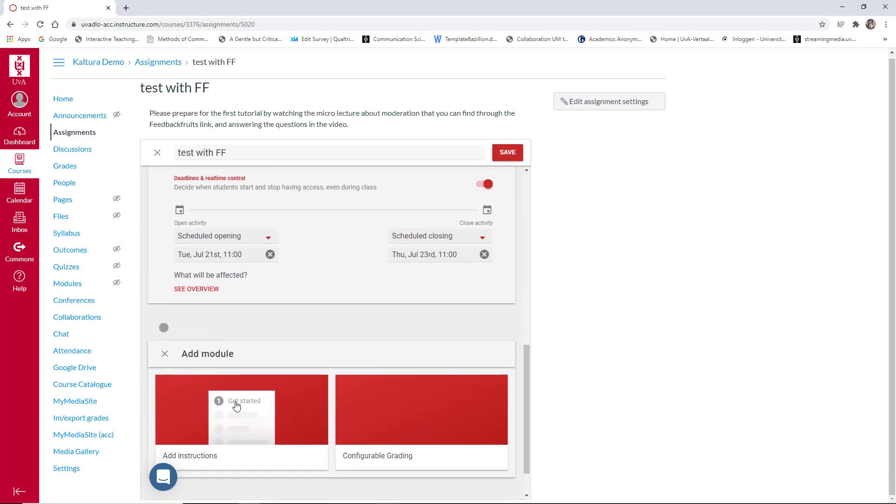
click(237, 407)
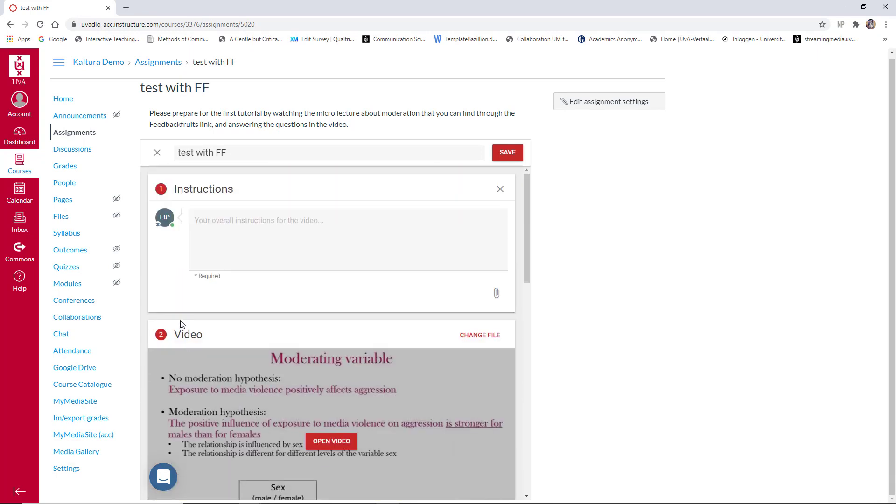
click(245, 224)
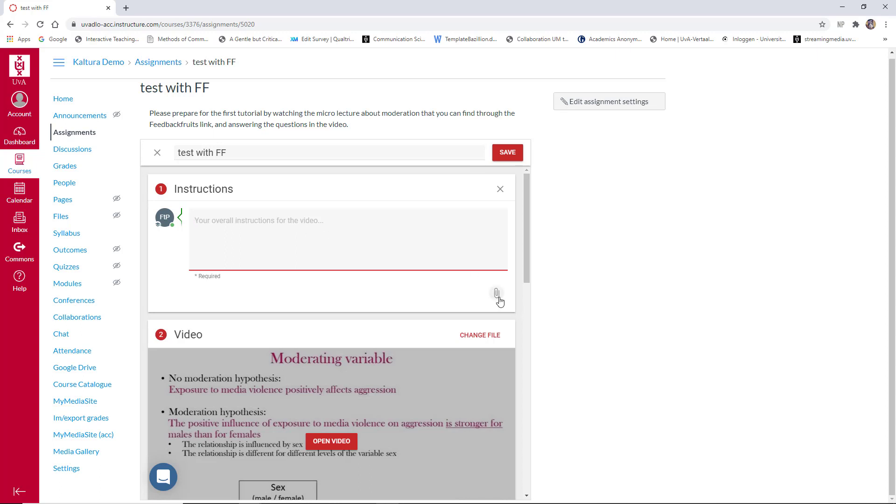
click(500, 190)
Try out adding the Configurable Grading module to the activity and remove it again
scroll(375, 406, down, 9)
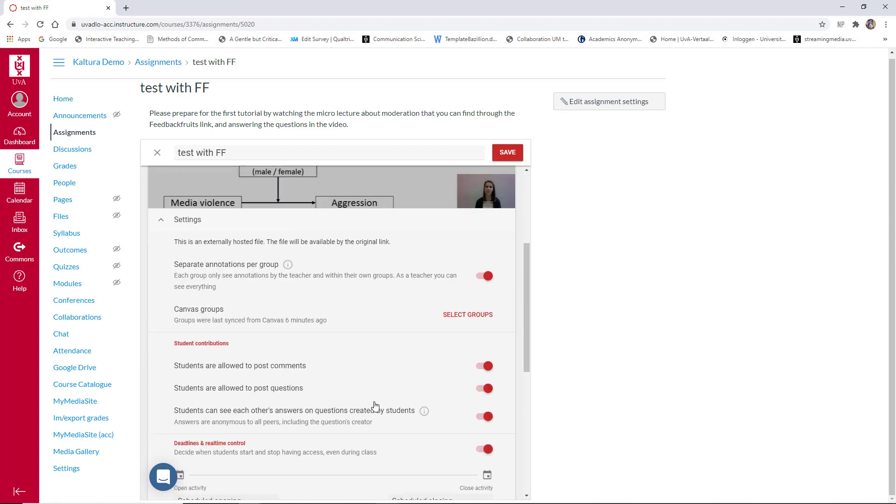
click(159, 306)
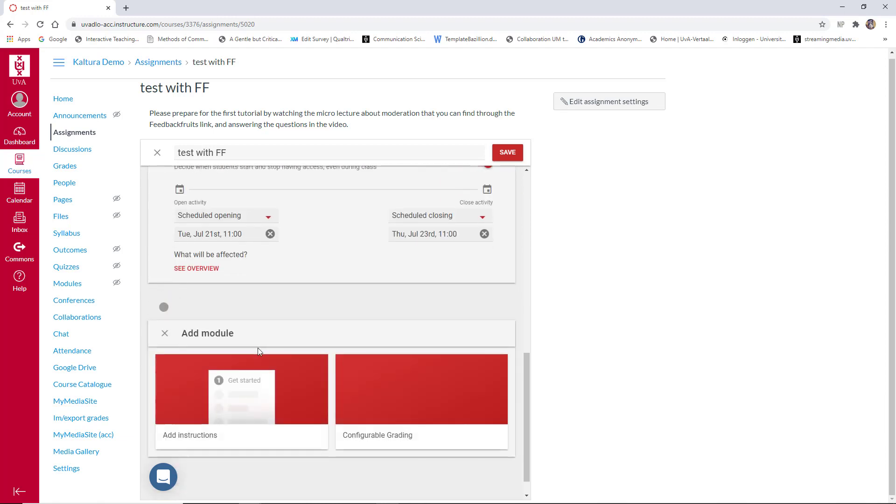
click(396, 410)
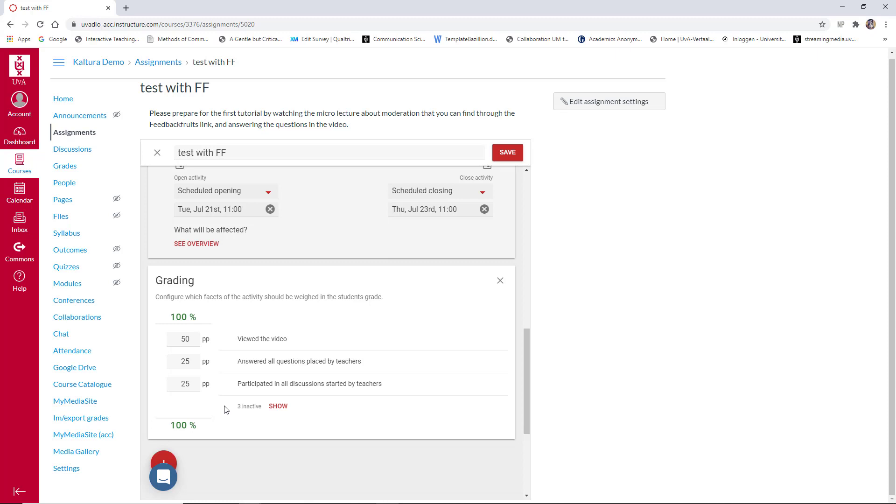
click(500, 282)
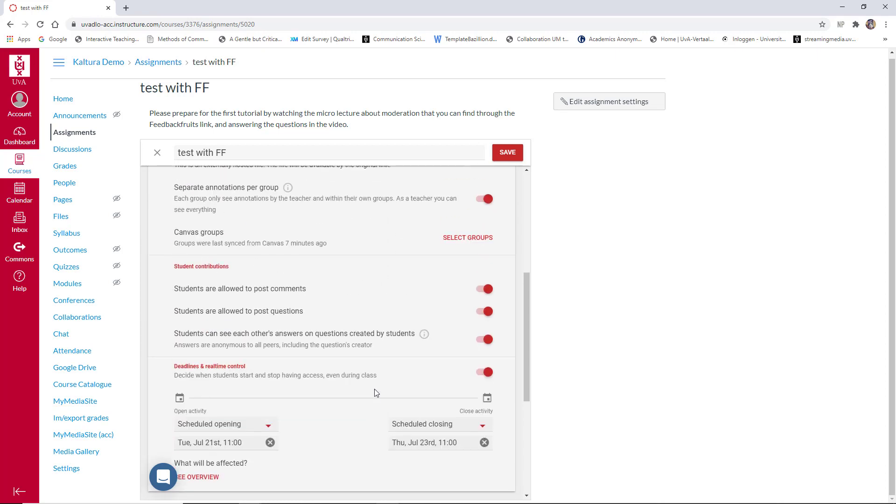
Open the activity's video, dismiss the hint about adding comments, and play and pause it at 0:28
scroll(374, 393, up, 5)
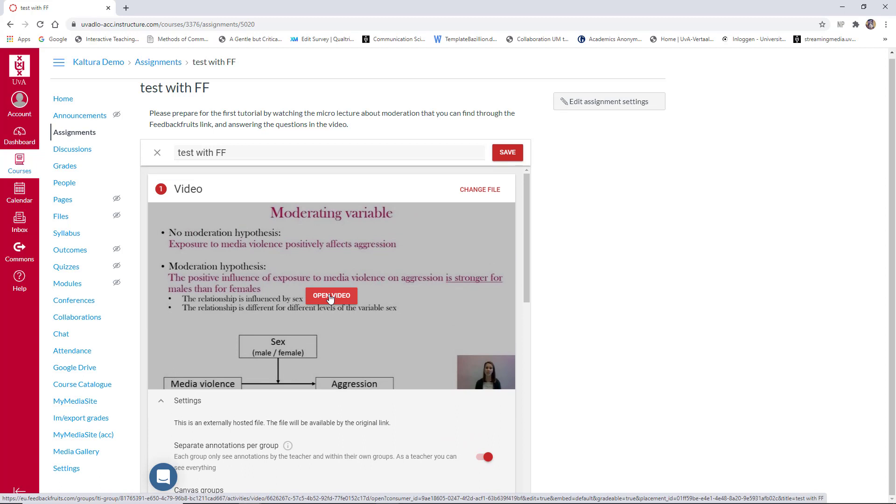
click(330, 299)
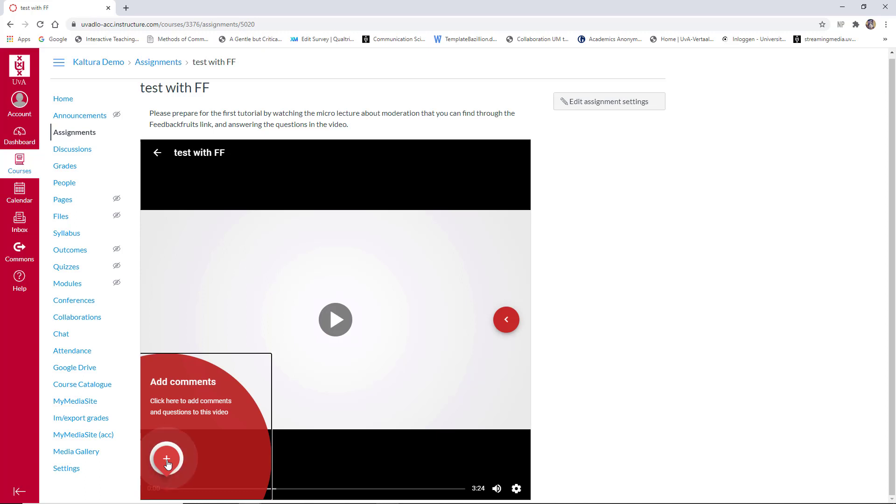
click(385, 461)
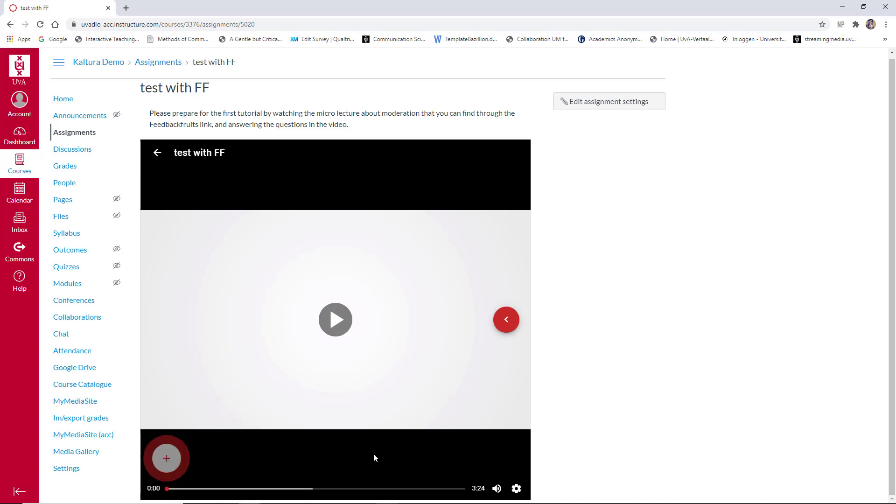
click(338, 323)
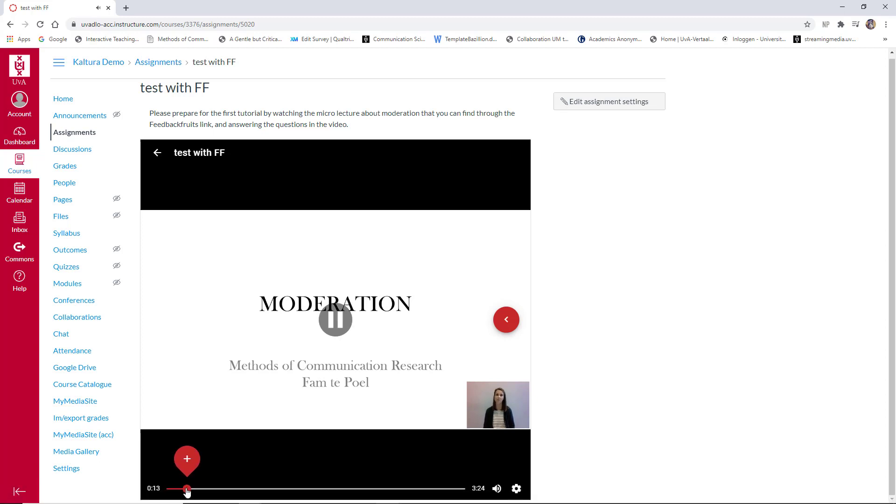
drag(186, 490, 207, 494)
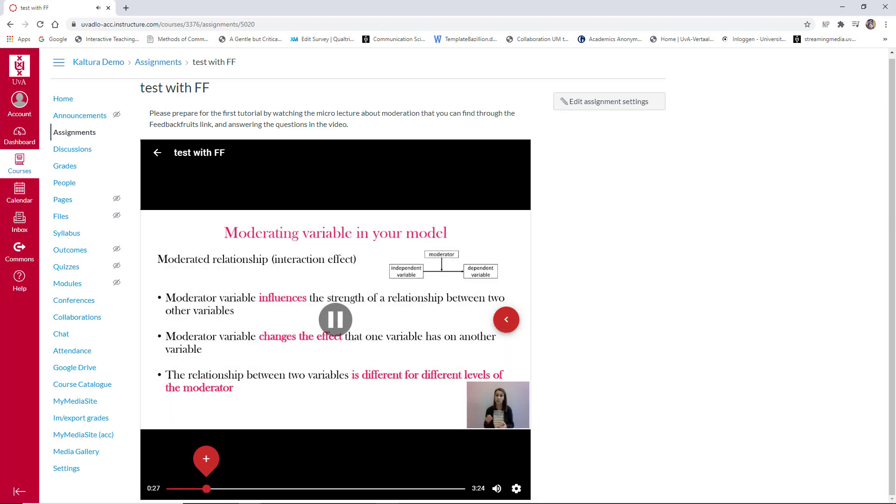
click(336, 324)
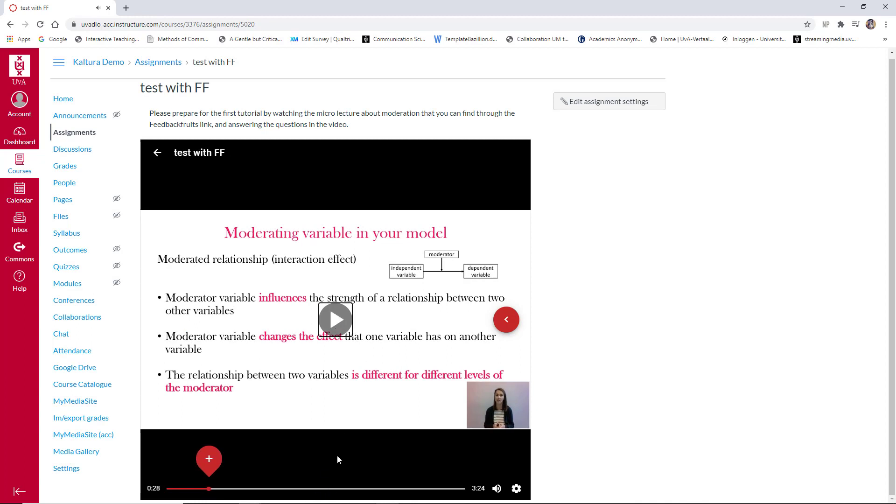
Start a multiple choice question at 0:28 in the video with the question text "moderators..."
click(209, 461)
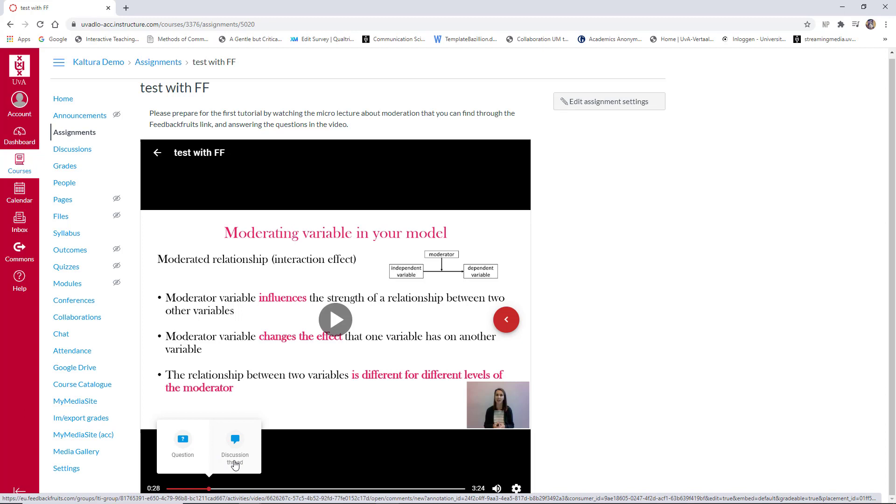
click(184, 448)
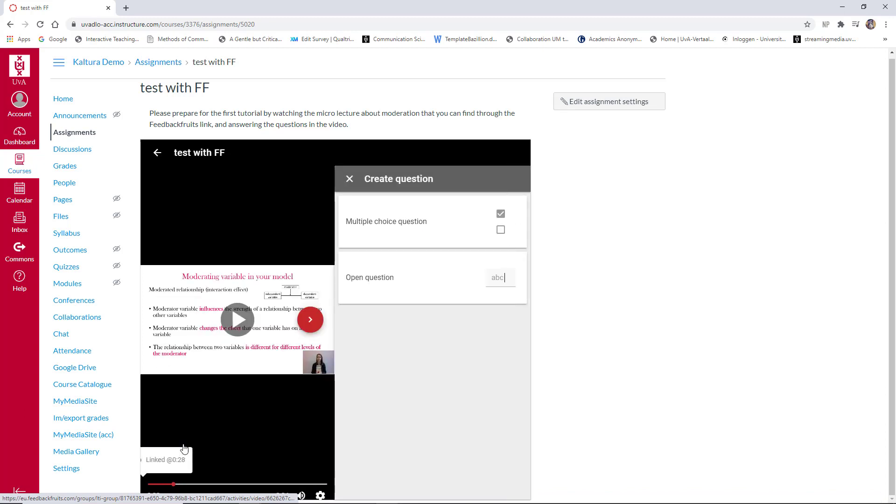
click(396, 226)
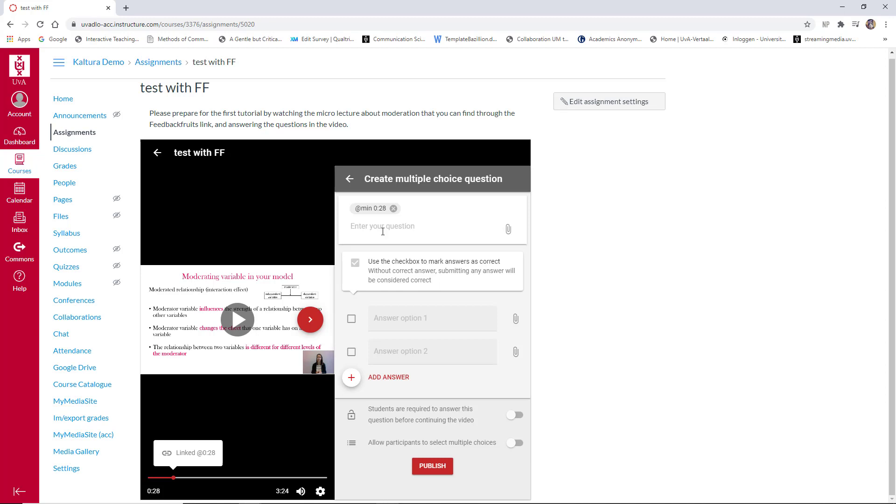
text(moderators...)
Mark the first answer option as correct and enter "influence the relationship between two variables" for it
click(352, 319)
click(416, 321)
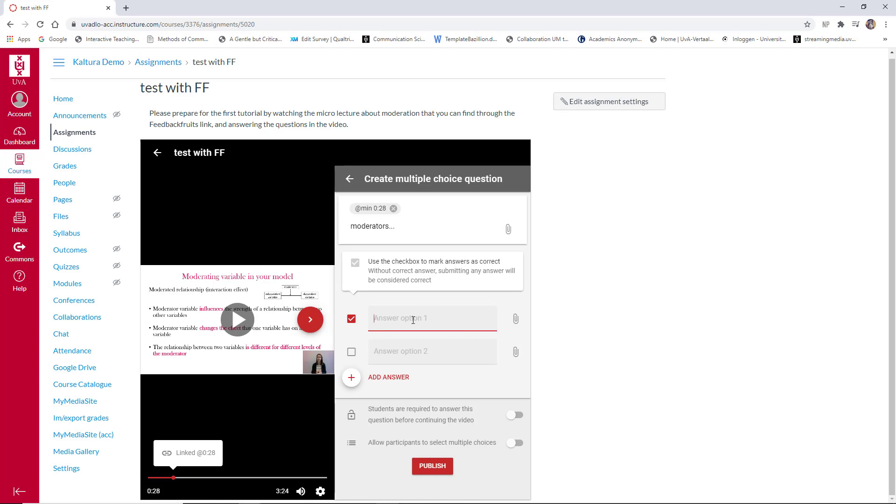
text(influence the relationship bet)
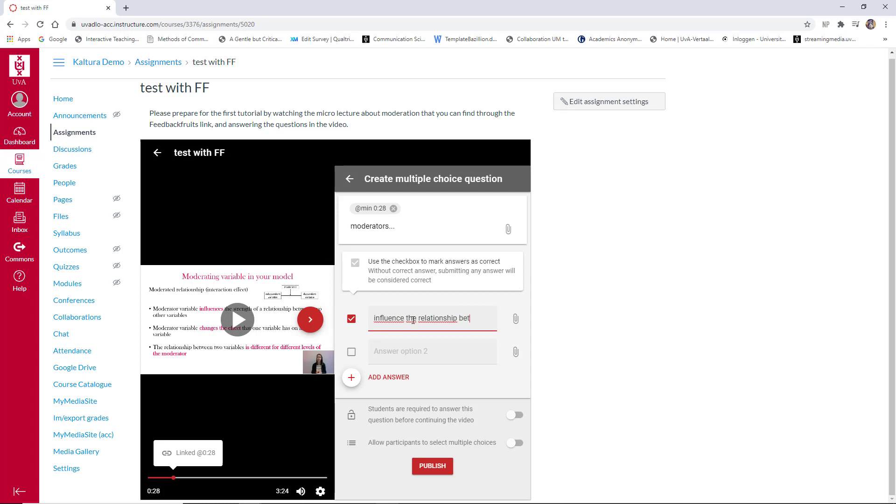
text(ween two variab)
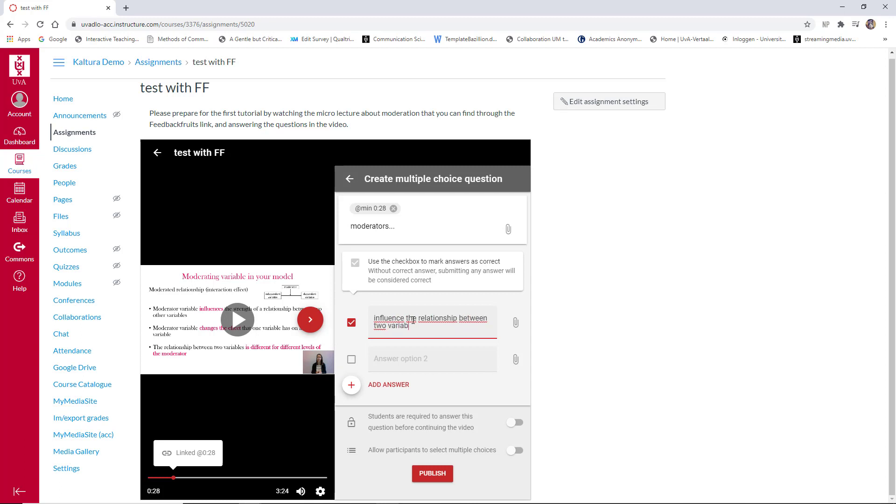
text(les)
Enter "explain the relationship...." as the second answer and add a third answer reading "option c"
click(410, 363)
text(explai)
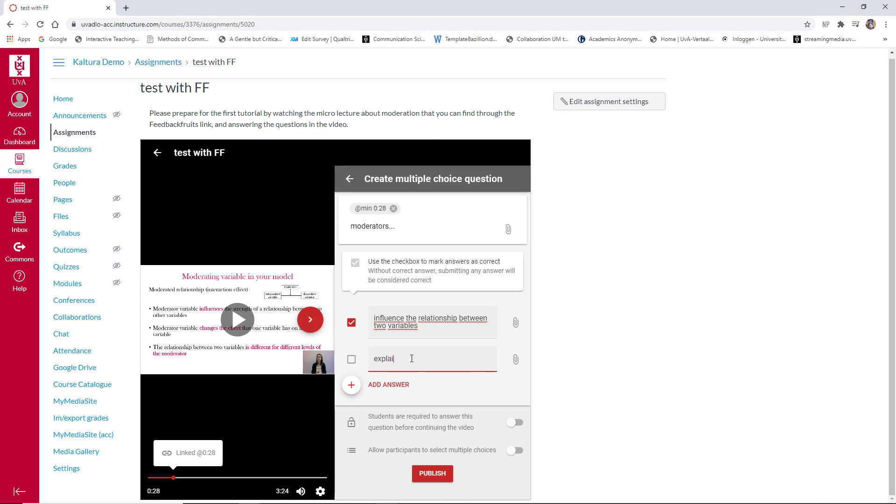
text(n the relationship....)
click(352, 385)
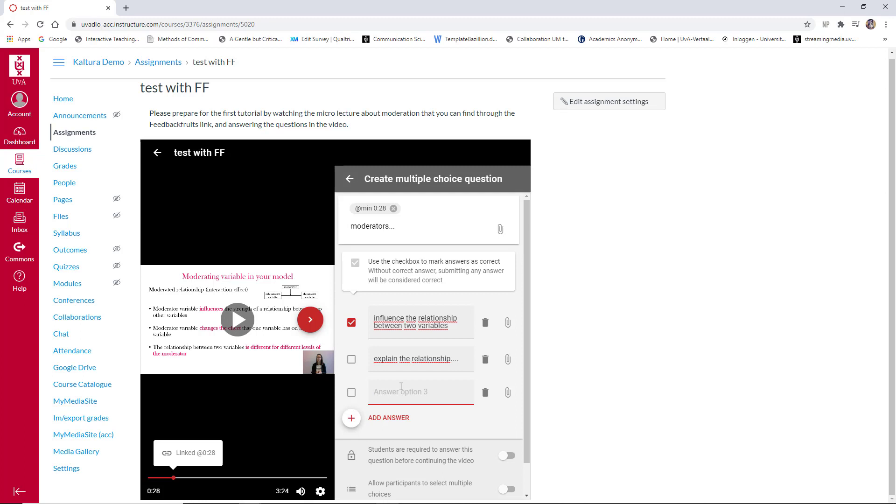
text(option c)
Require students to answer the multiple choice question before continuing the video, publish it and return to the annotations overview
scroll(452, 340, down, 1)
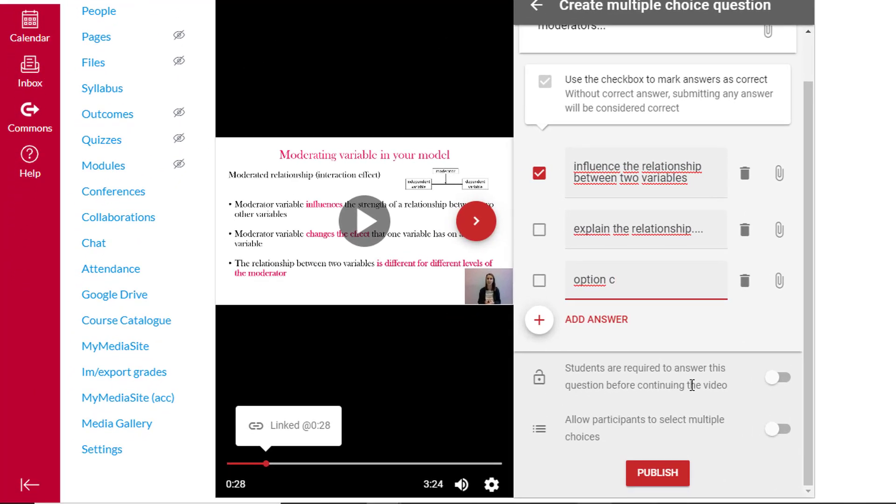
click(784, 385)
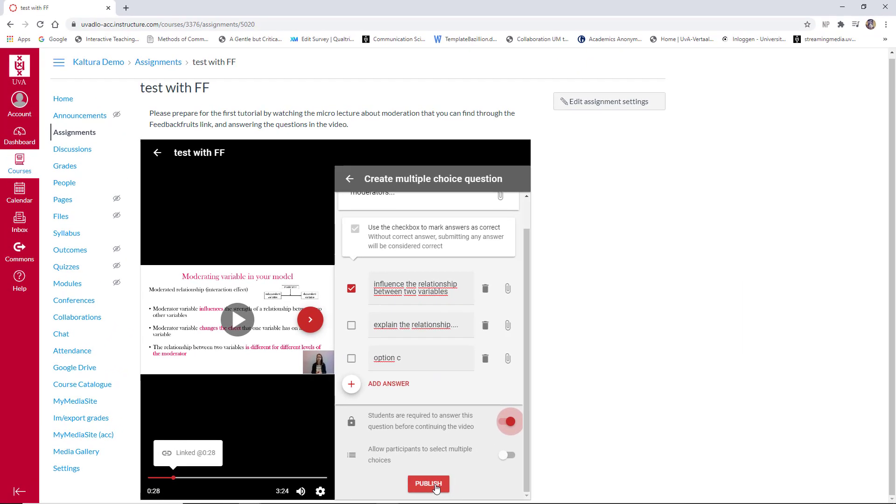
click(436, 488)
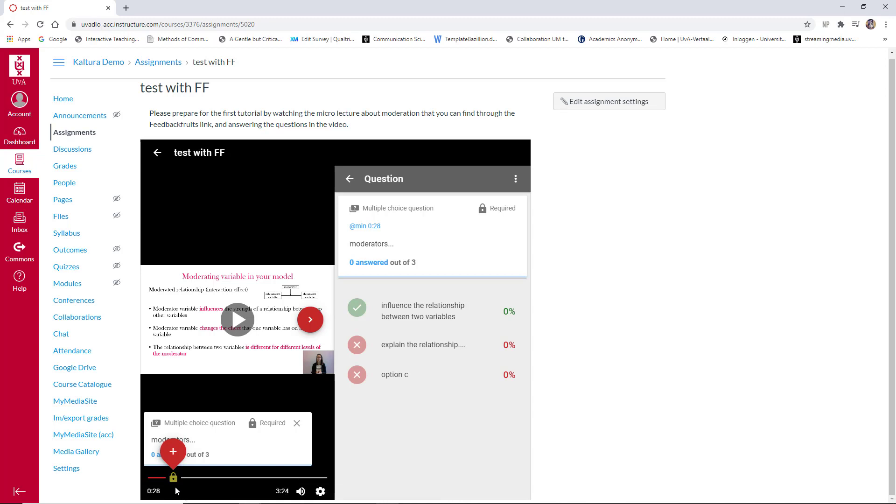
click(347, 177)
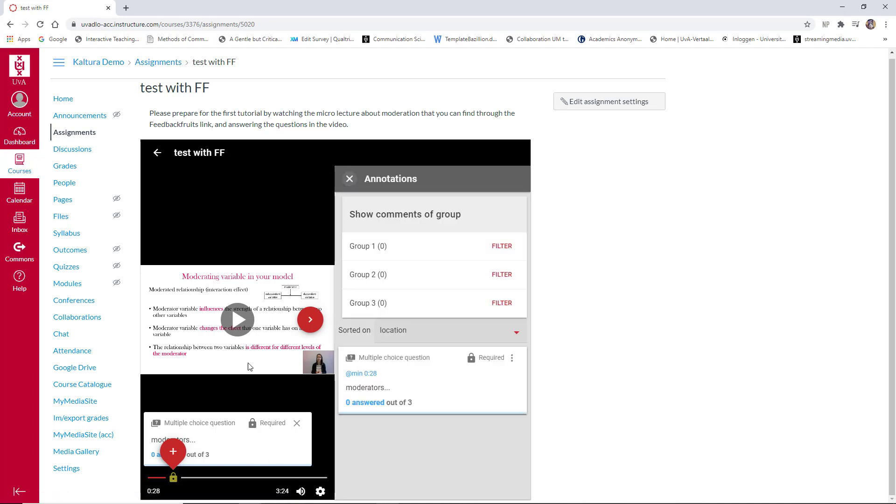
Start an open question at 2:07 in the video with the question text "this is my question"
click(260, 478)
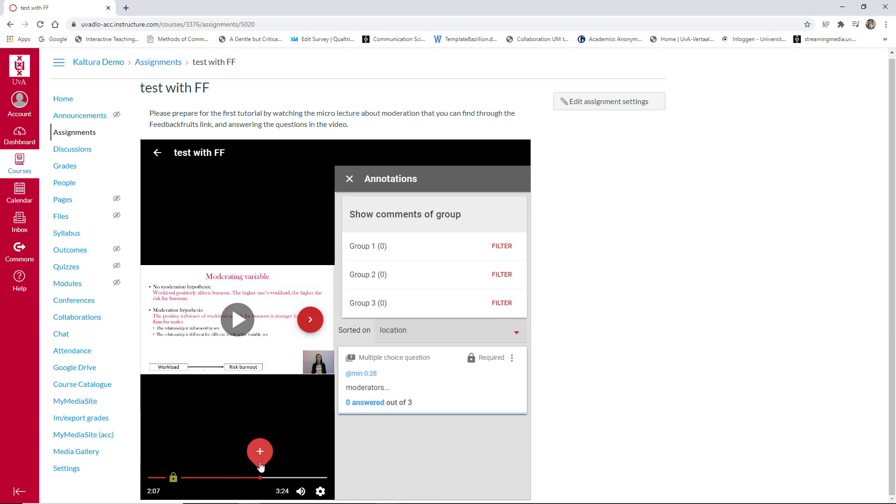
click(260, 453)
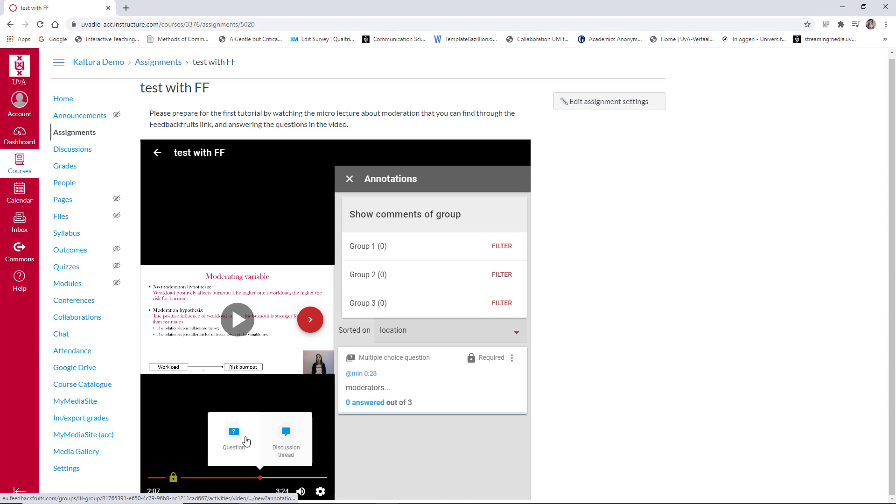
click(231, 437)
click(427, 286)
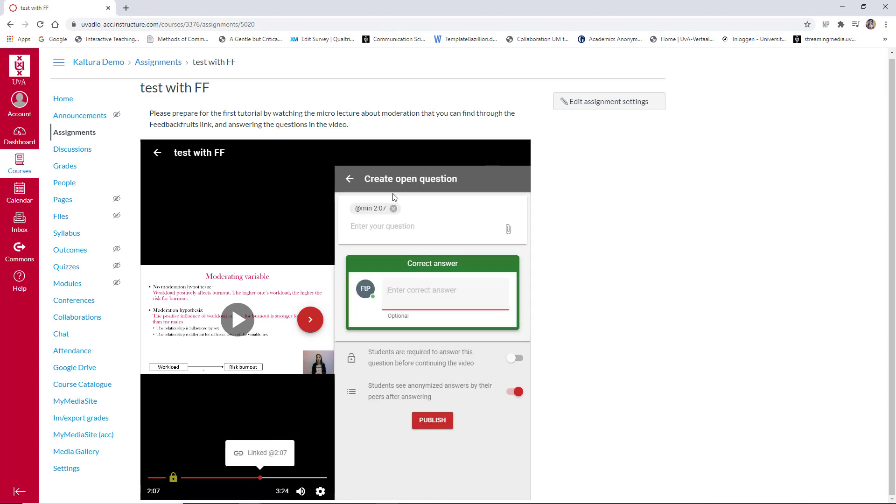
click(397, 232)
text(thi)
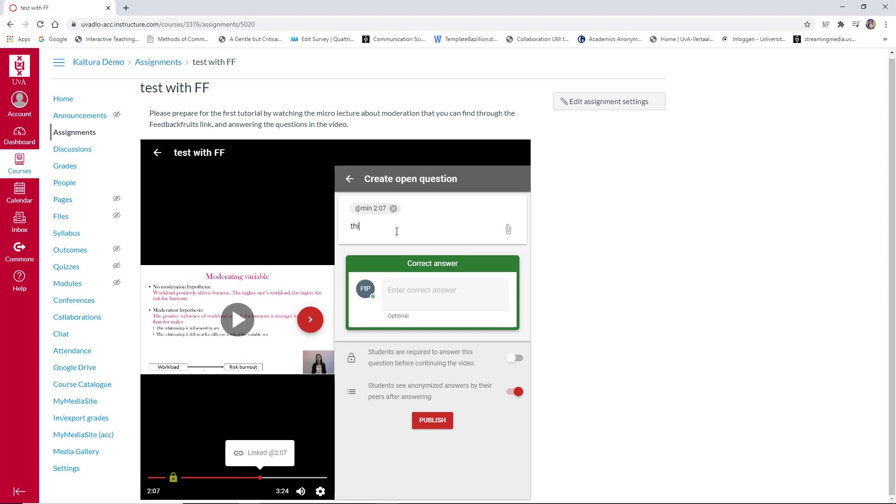
text(s is my question)
Give the open question the correct answer "this is the correct answer", make it required before continuing the video, and publish it
click(410, 293)
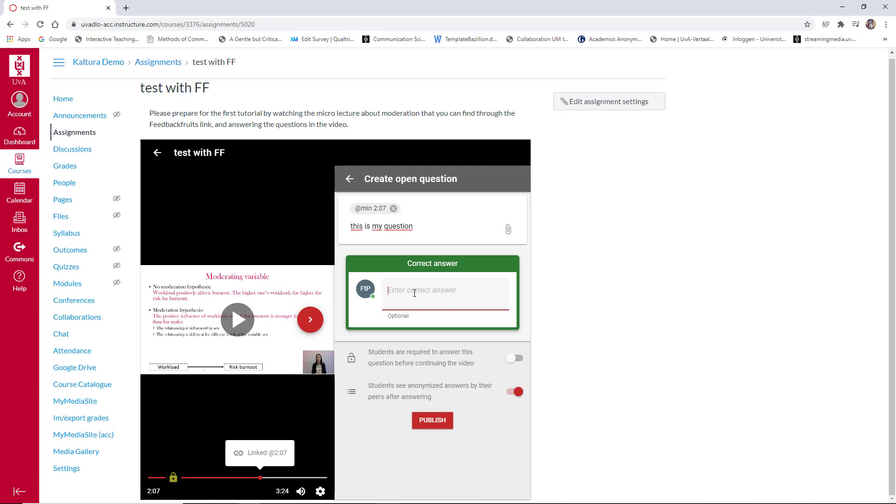
text(this is the correct answer)
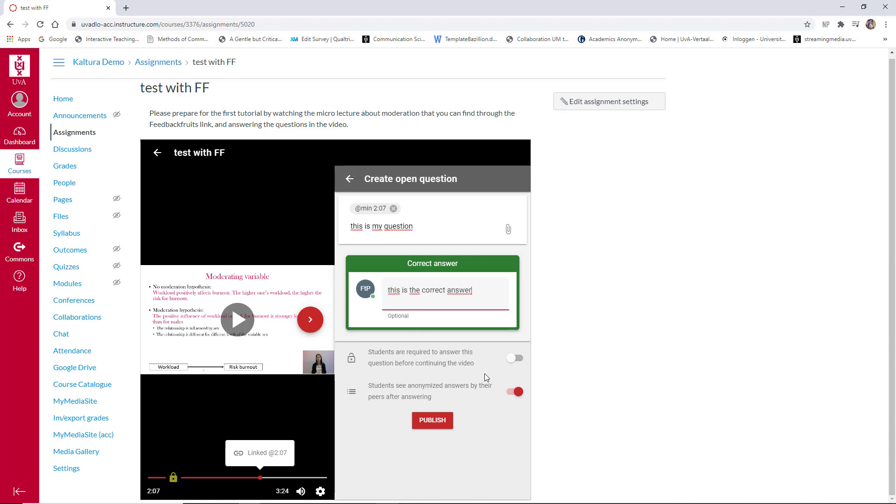
click(518, 359)
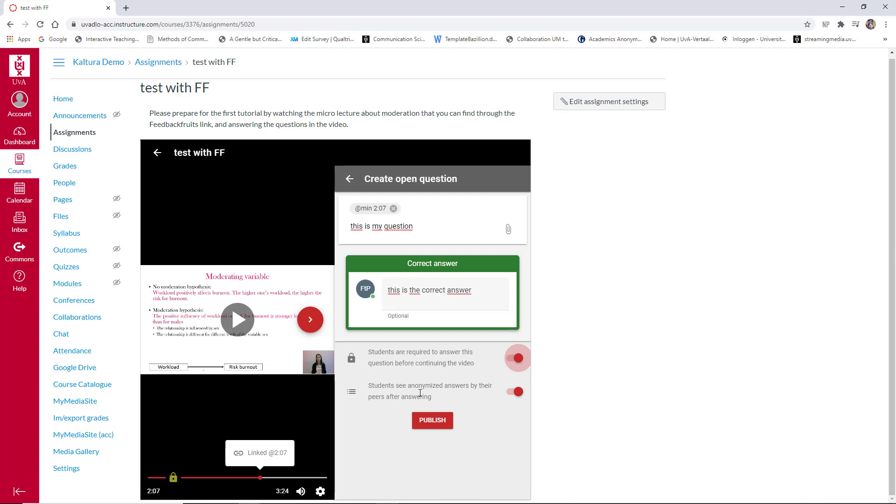
click(432, 420)
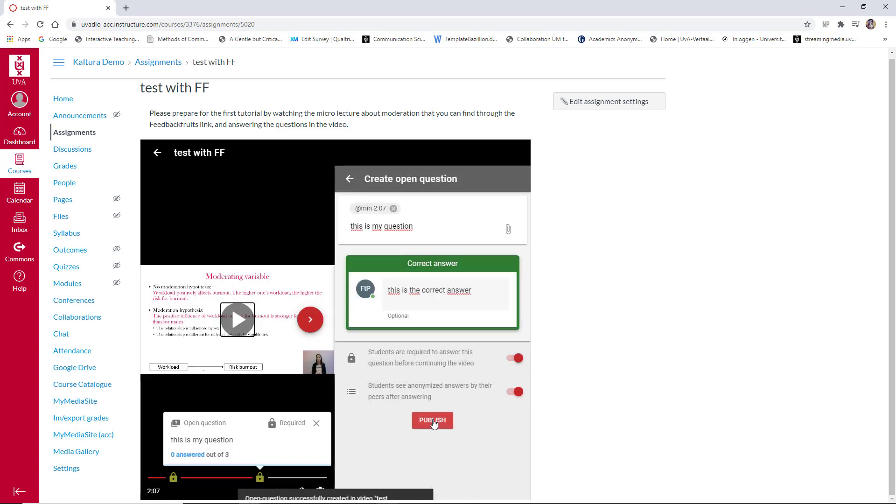
click(349, 180)
click(350, 181)
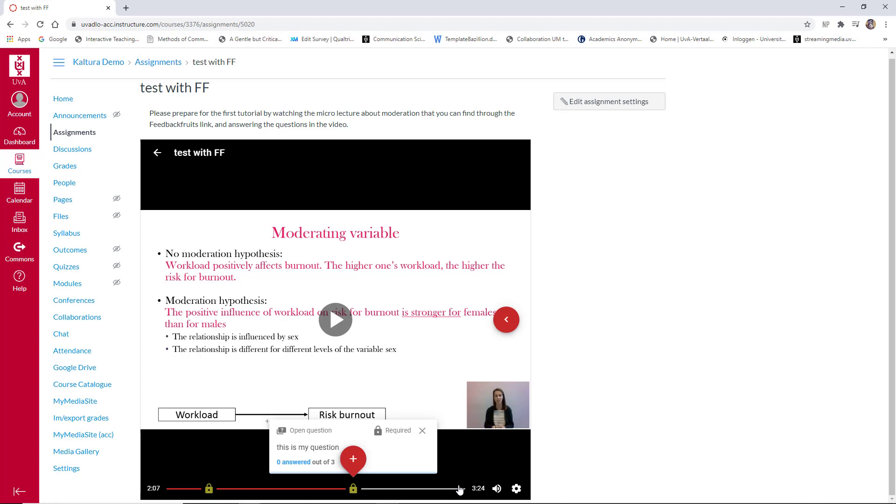
Add a discussion thread at 3:19 in the video with the comment "reflect on it" and publish it
click(459, 490)
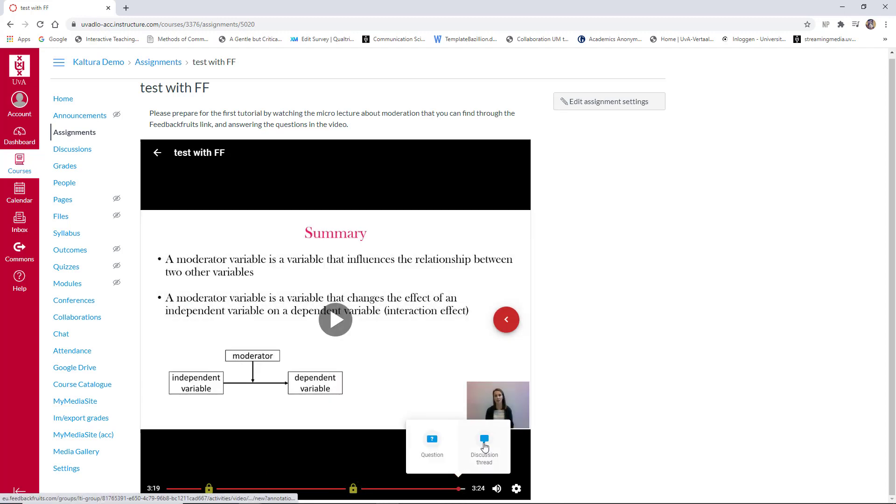
click(483, 446)
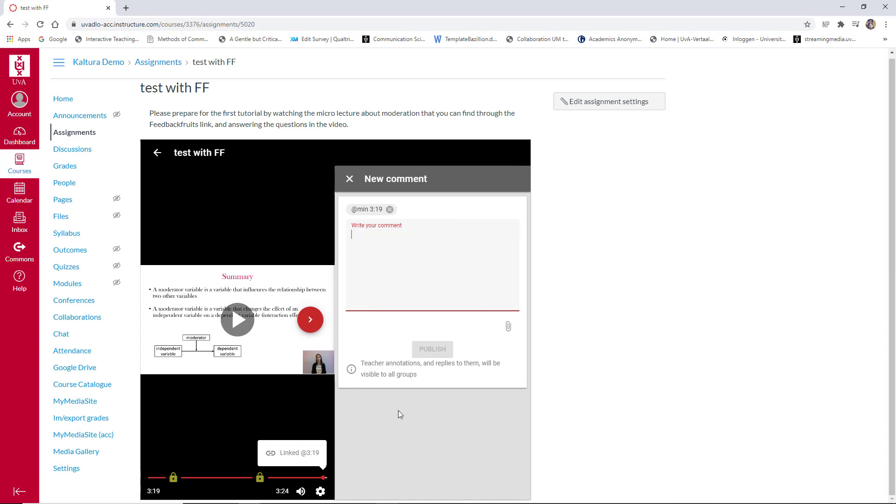
text(re)
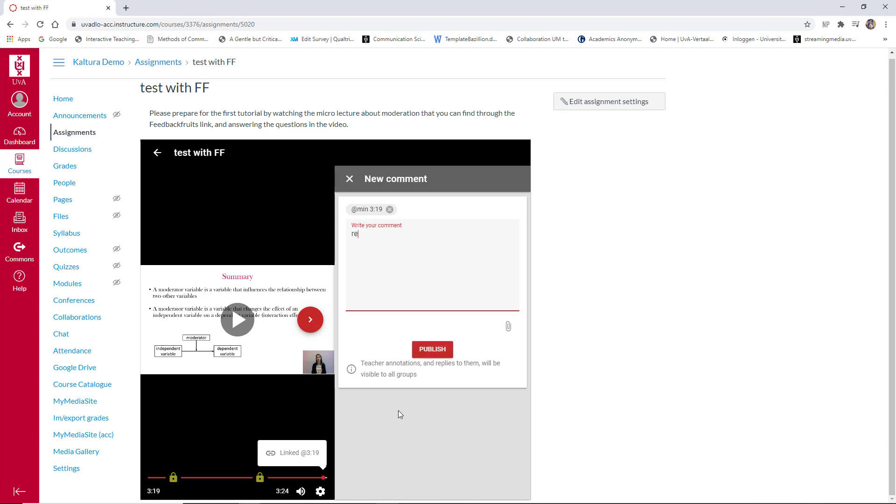
text(flect on it)
click(438, 348)
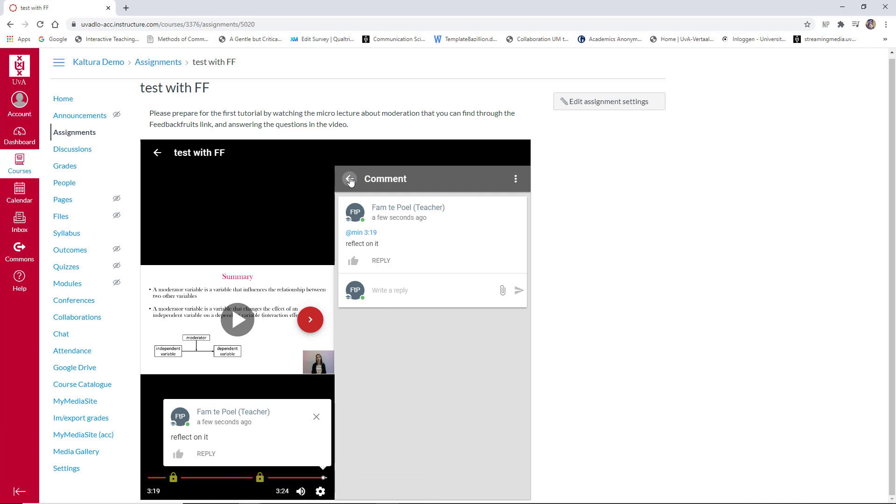
Close the discussion comment, leave the video and save the activity
click(349, 179)
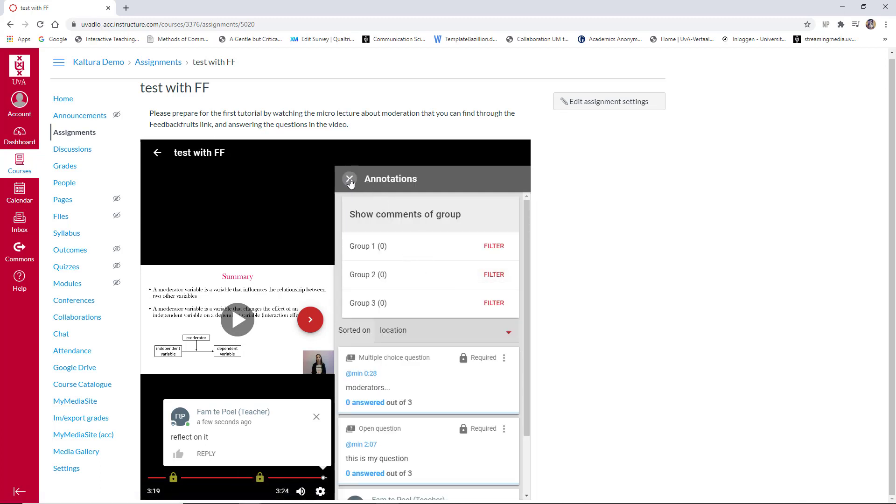
click(350, 181)
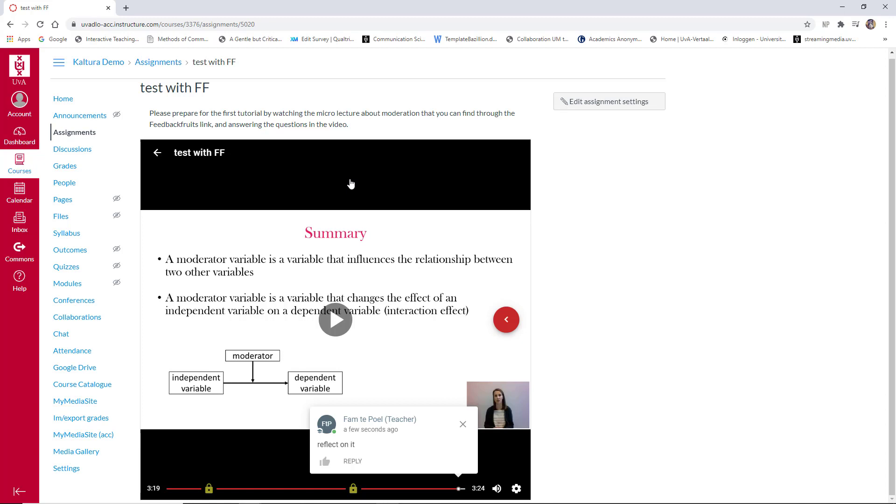
click(463, 424)
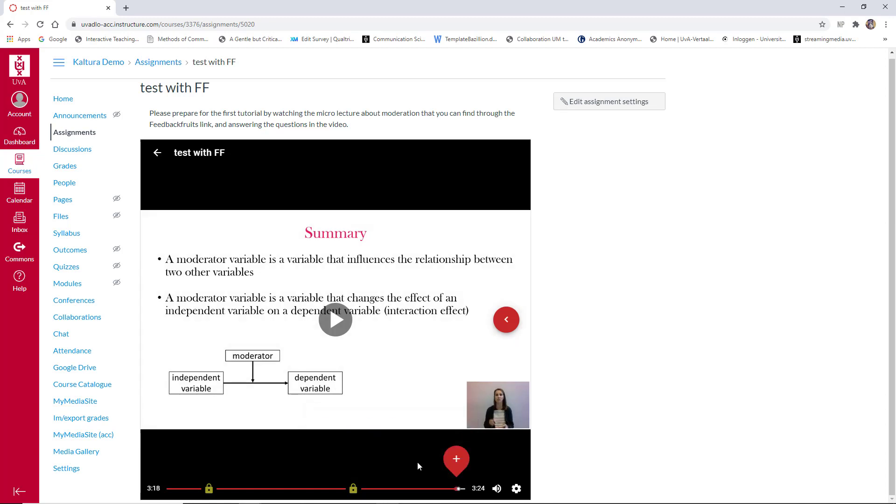
click(156, 153)
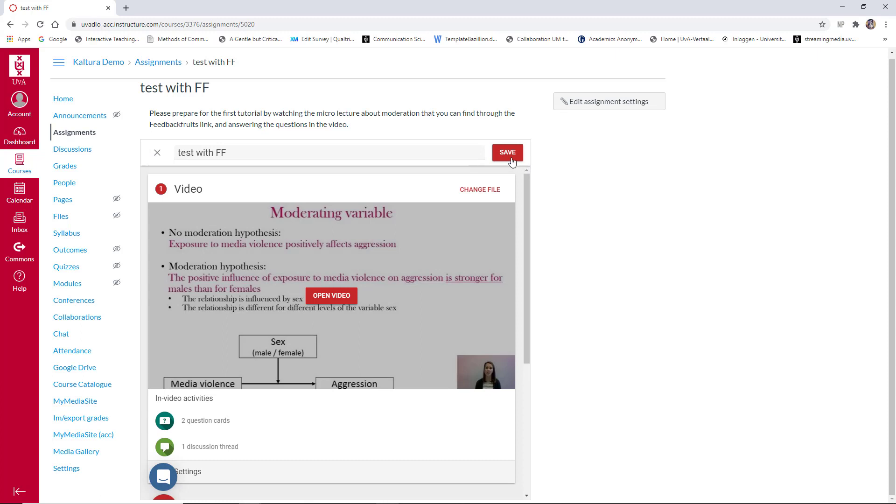
click(511, 158)
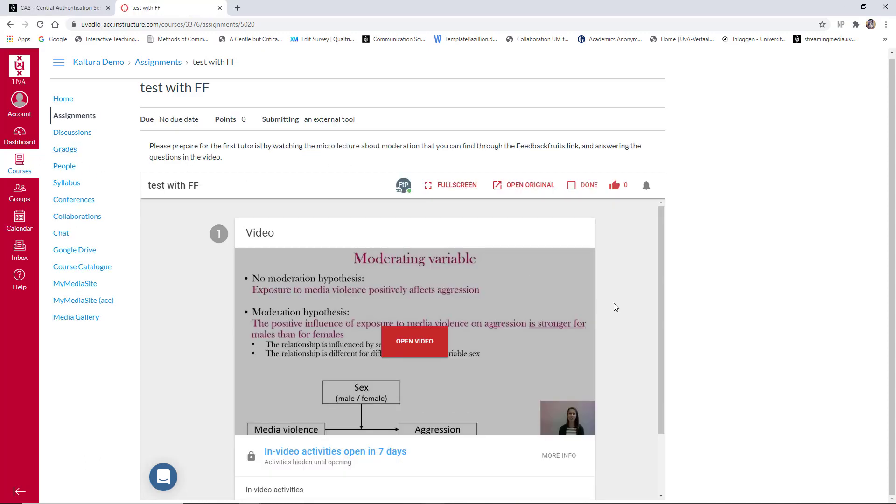
Review the in-video activities in the student view, play the video and check the locked required question at its first marker
scroll(614, 306, down, 2)
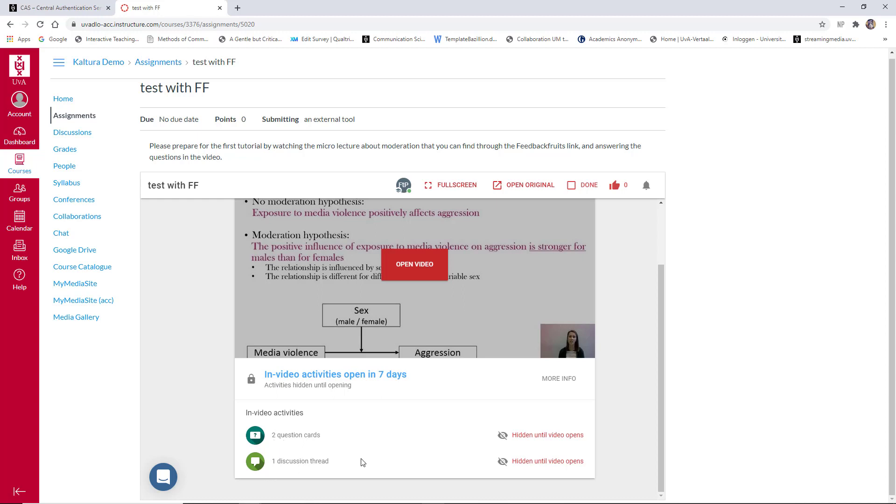
scroll(363, 462, up, 3)
click(402, 322)
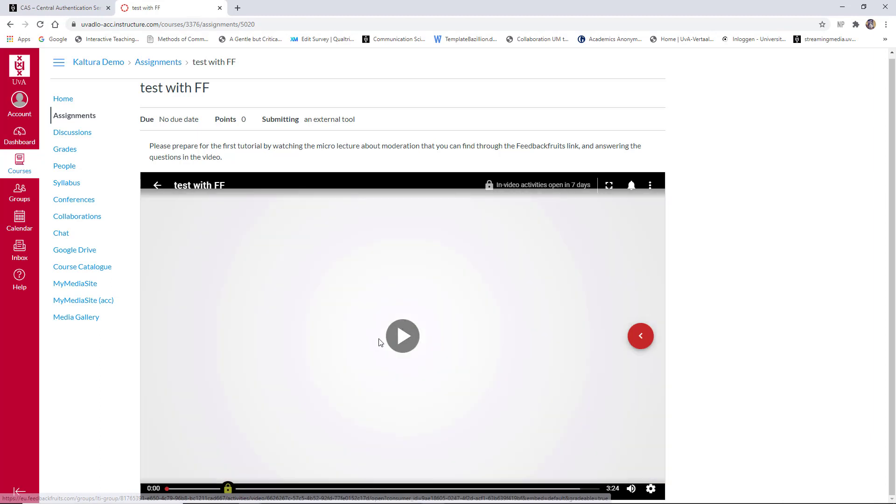
click(379, 342)
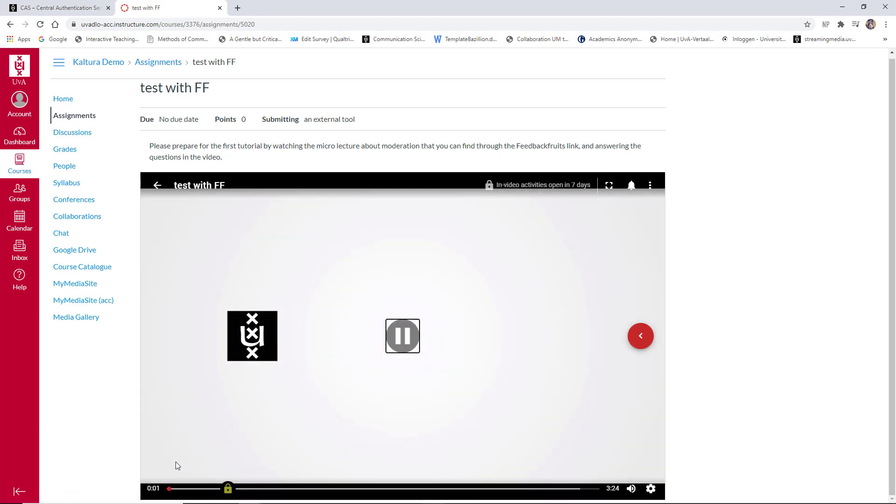
click(228, 491)
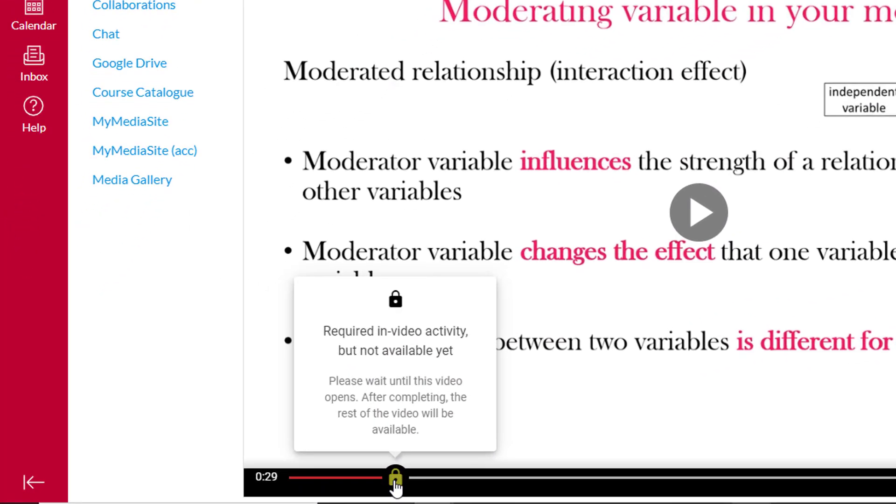
click(395, 482)
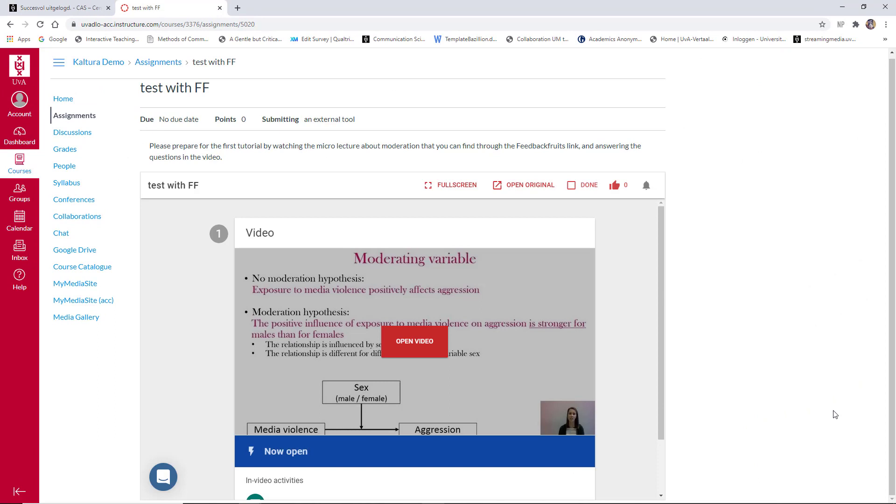
Review the list of in-video activities on the assignment page and open the interactive video
scroll(501, 425, down, 1)
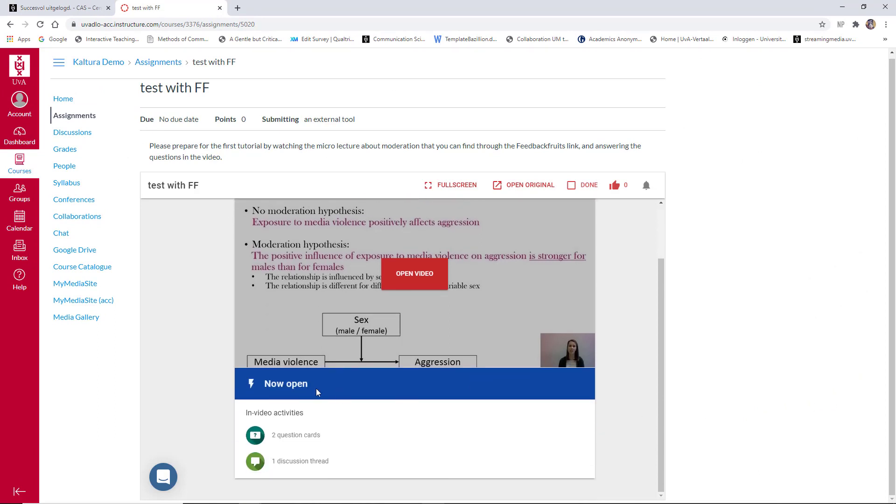
scroll(355, 373, up, 1)
click(399, 346)
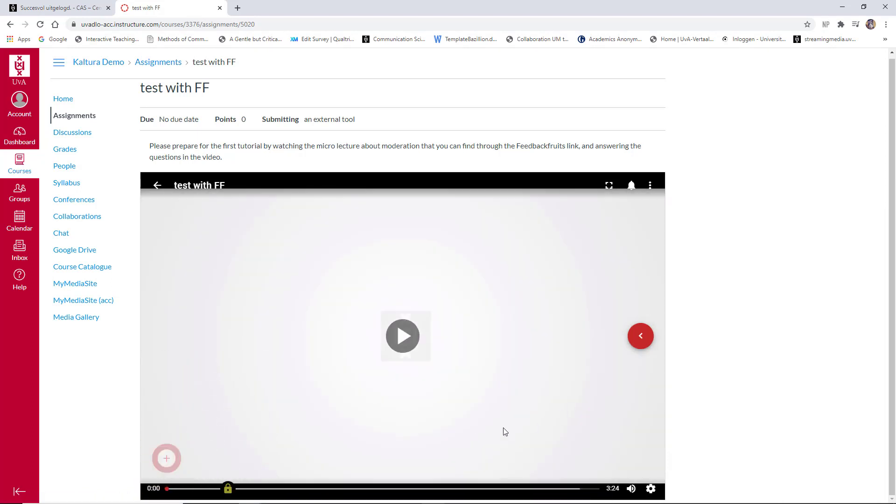
Check how a student starts a discussion thread at 0:05 in the video, and close the comment without posting
click(177, 463)
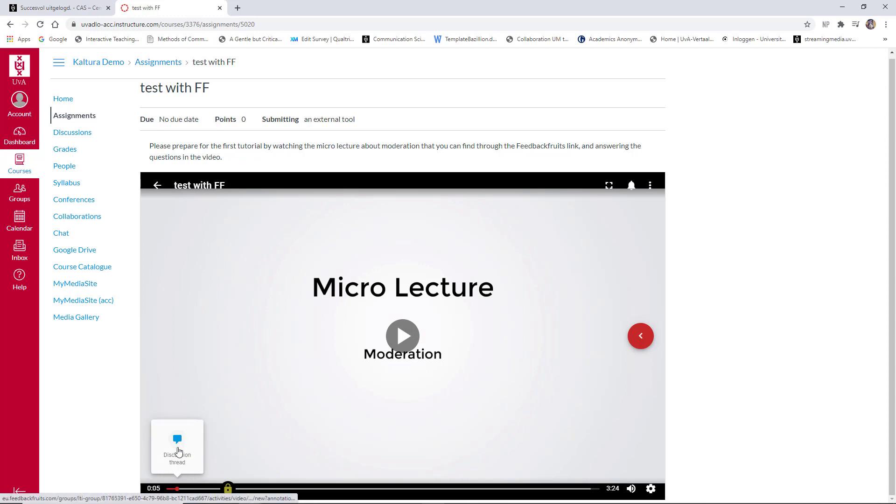
click(181, 460)
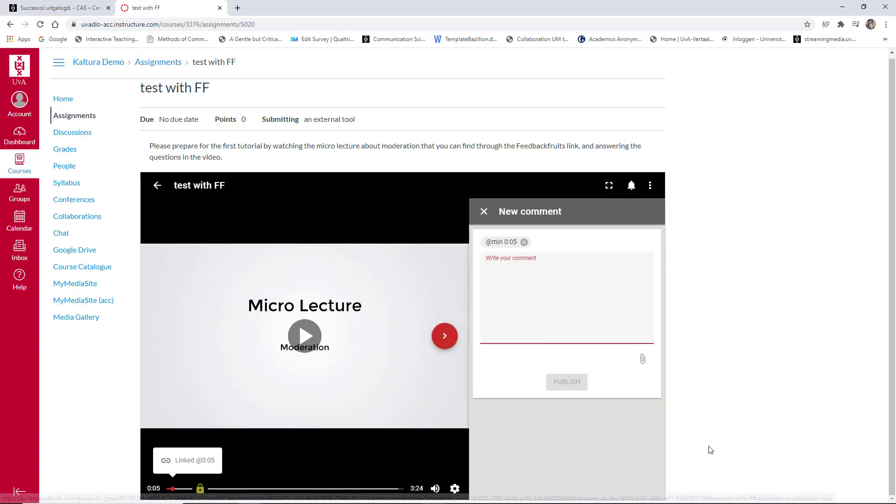
click(486, 212)
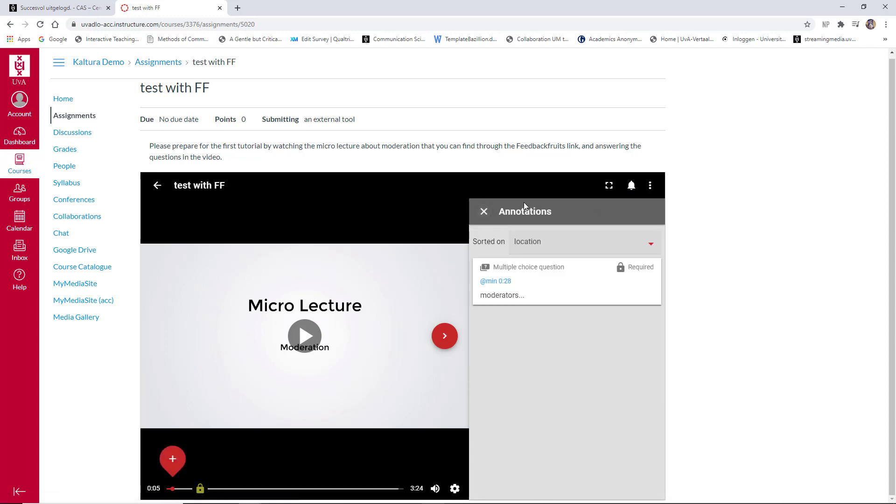
click(484, 212)
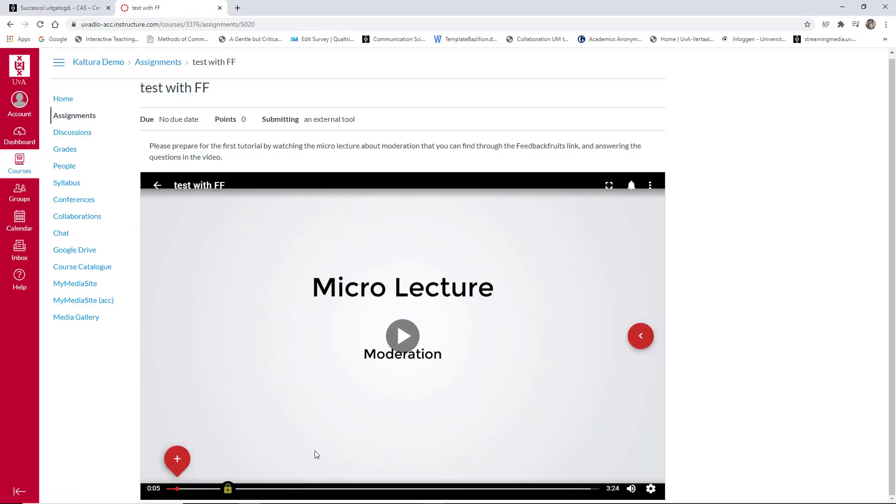
Go to the first locked marker, submit "explain the relationship...." for the multiple choice question, and continue the video
drag(176, 490, 228, 490)
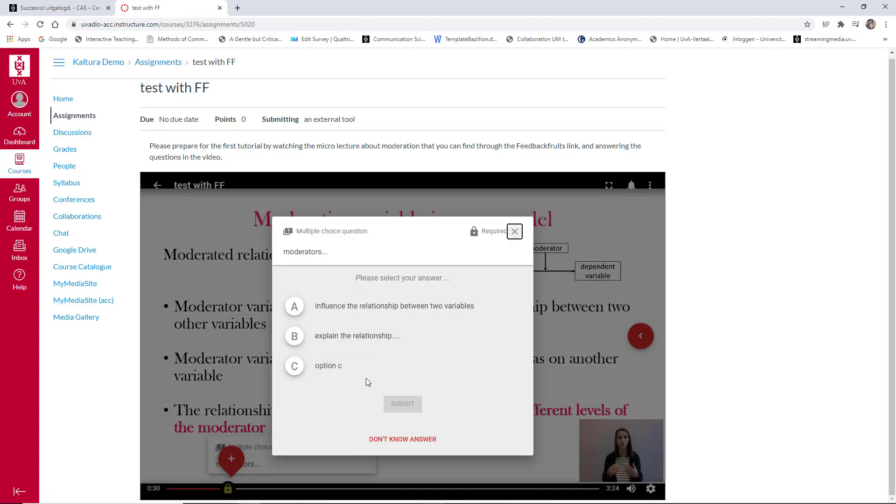
click(388, 343)
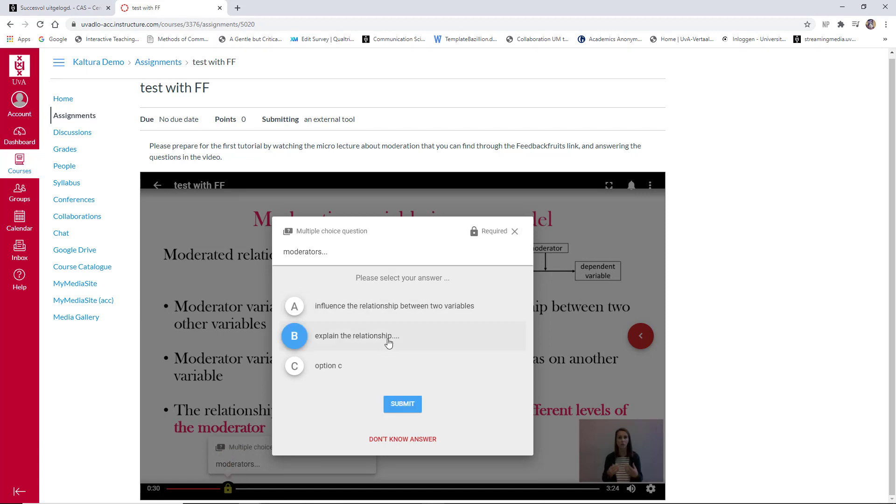
click(402, 404)
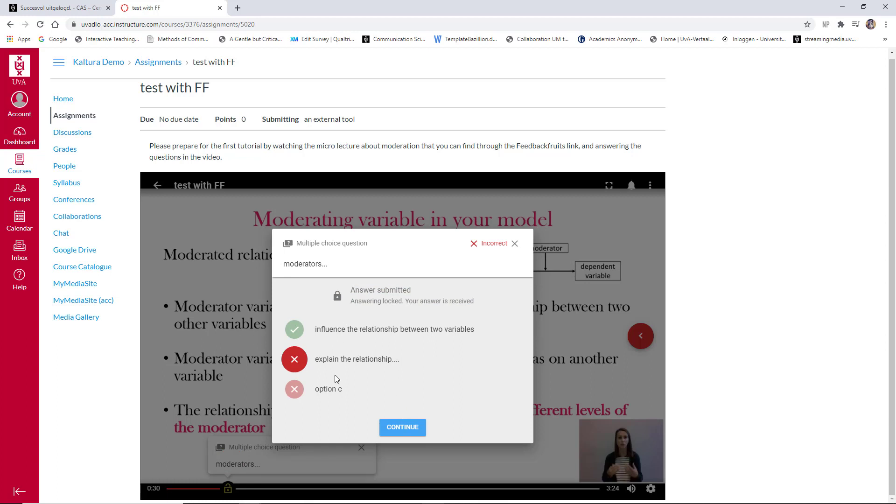
click(397, 427)
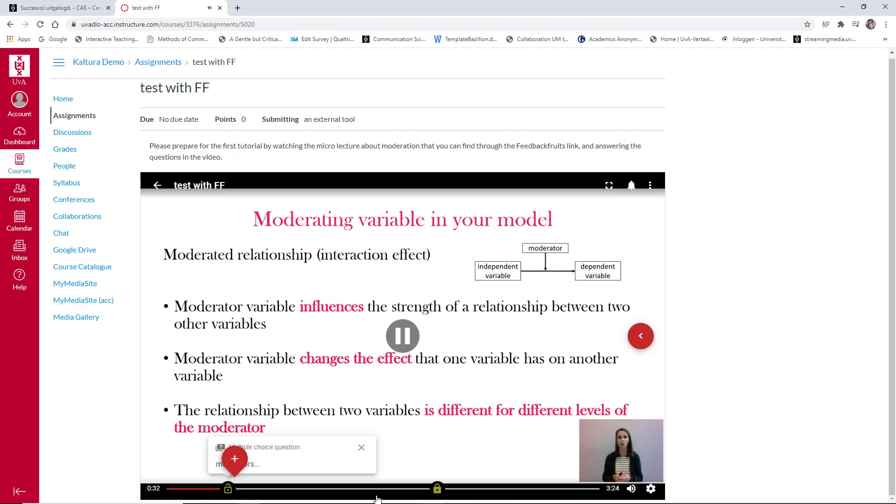
Go to the second locked marker and submit the answer "ccc" to the open question
click(438, 490)
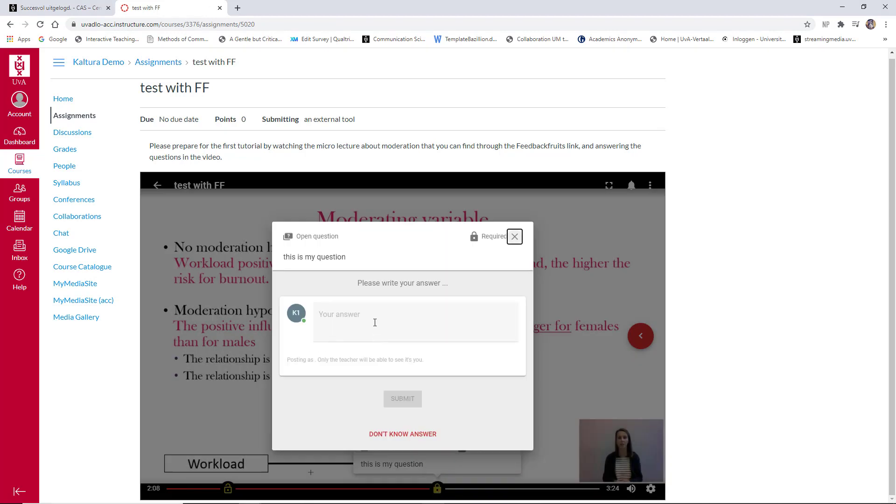
click(375, 323)
text(ccc)
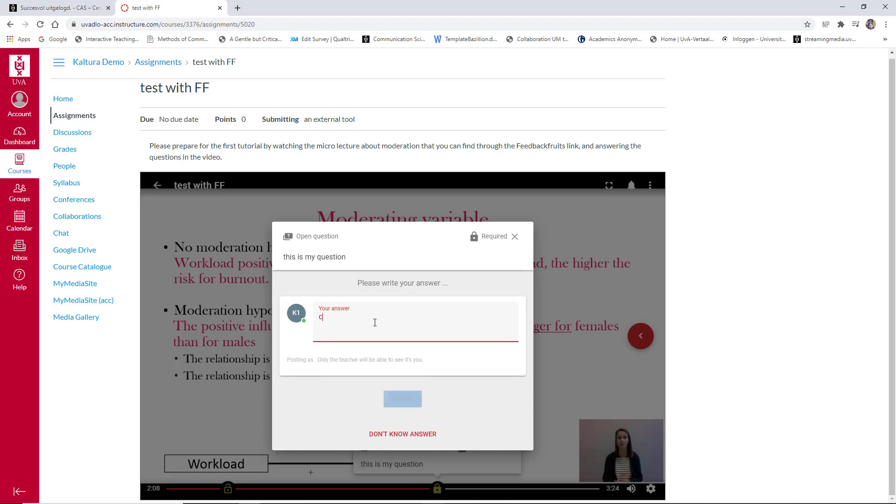
click(400, 404)
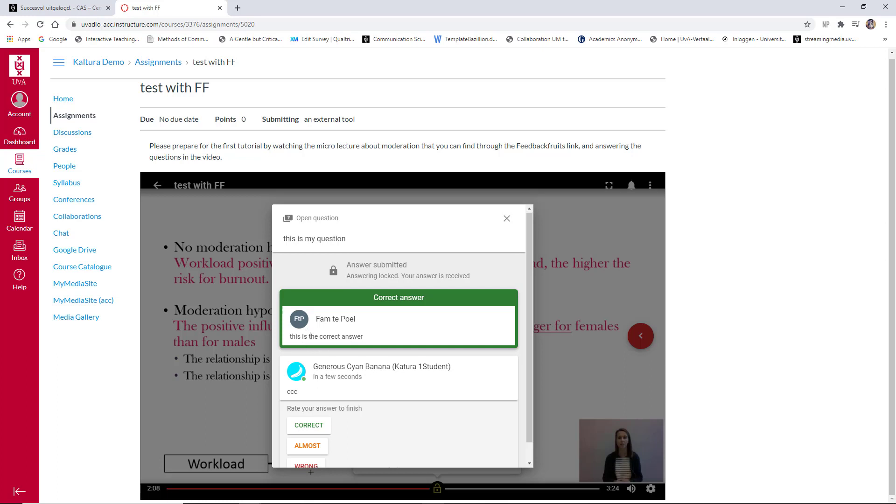
Compare the submitted open answer with the teacher's correct answer, self-score it as wrong, and continue the video
scroll(310, 336, down, 1)
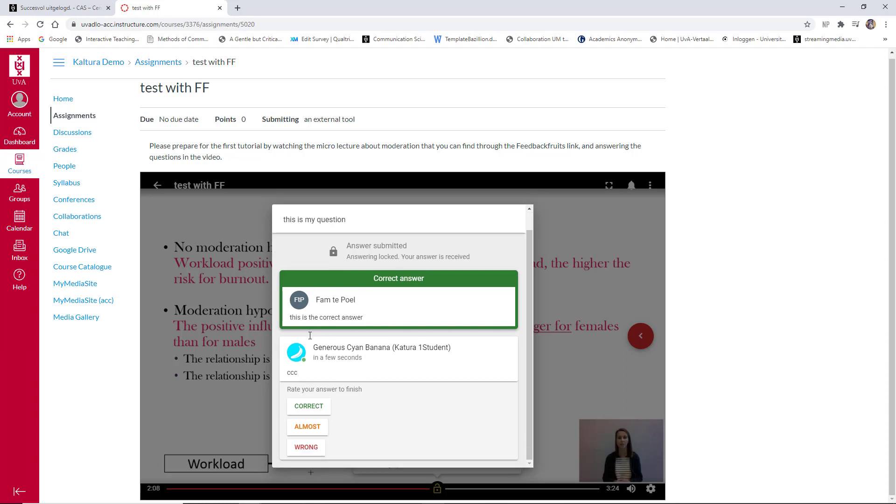
scroll(322, 383, up, 1)
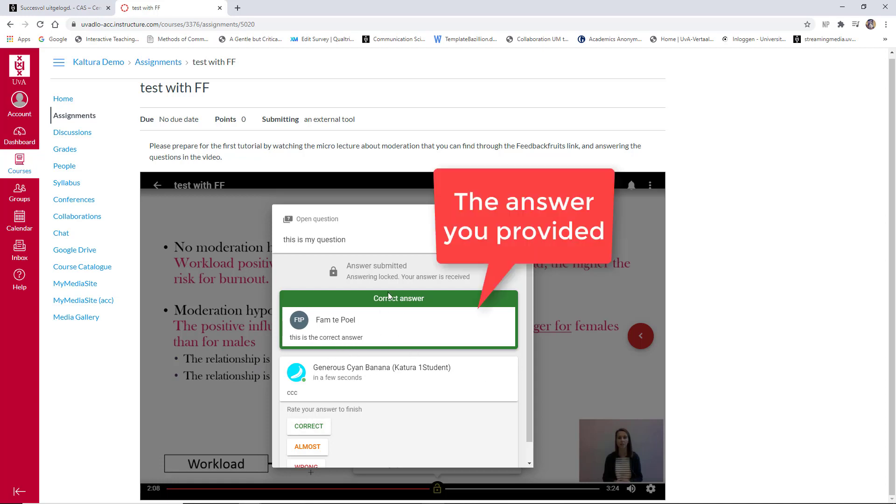
scroll(335, 388, down, 1)
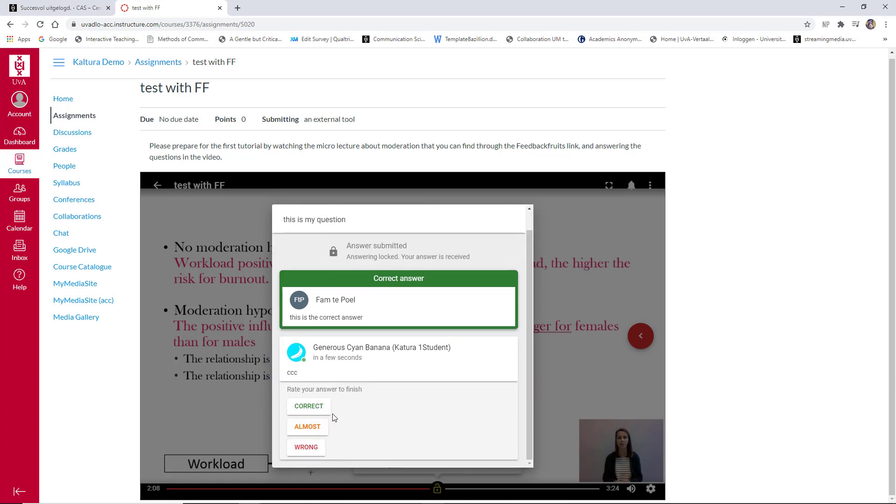
click(307, 449)
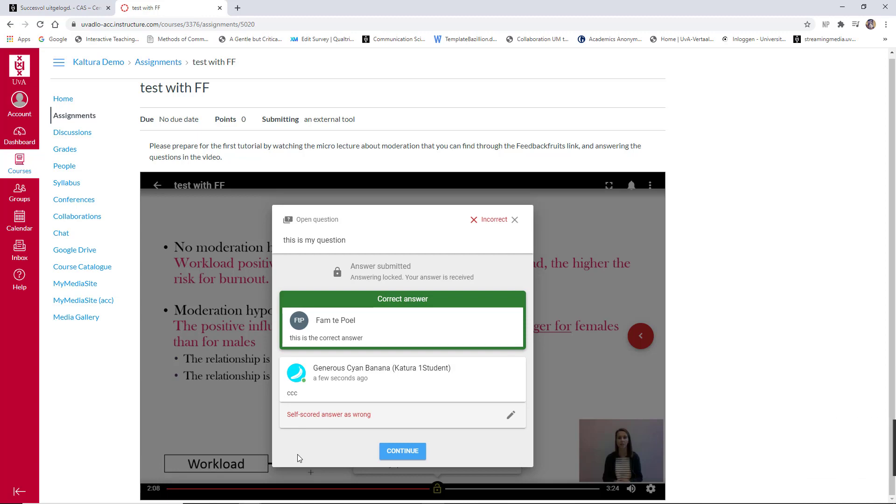
click(396, 453)
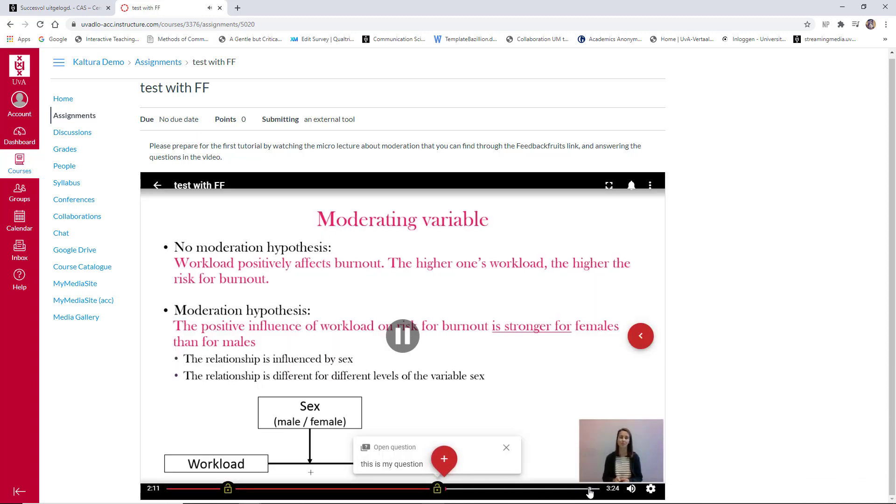
Jump to the teacher's discussion thread near the end of the video
click(591, 490)
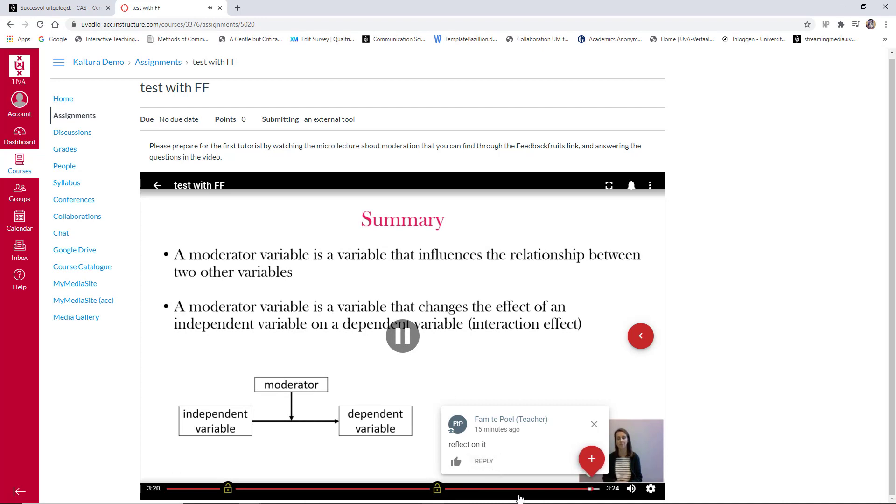